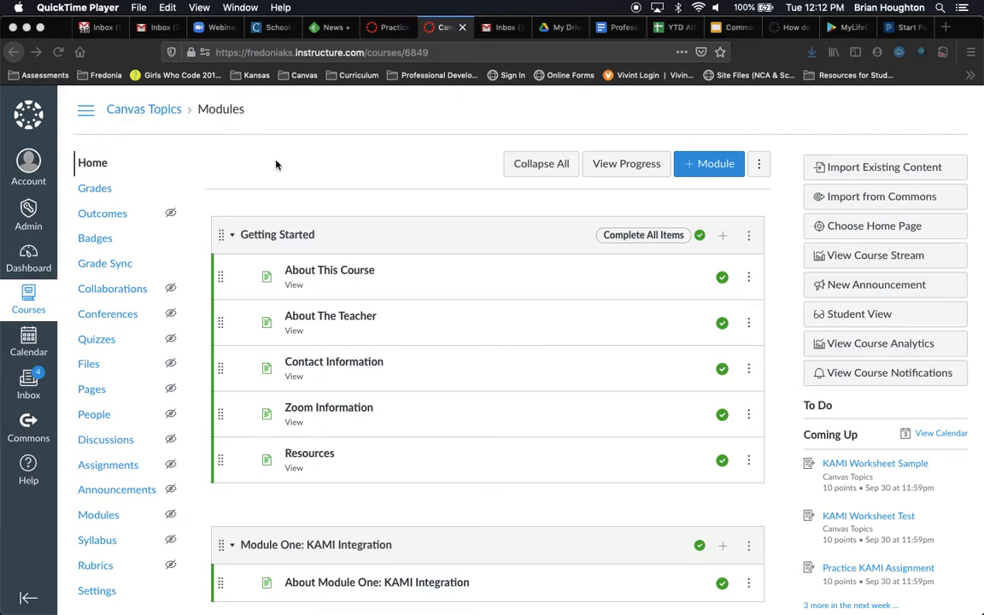
# - Add a new assignment named "Sample KAMI Integration Assignment", indented 2 levels, to Module One: KAMI Integration
pyautogui.scroll(-3, 365, 293)
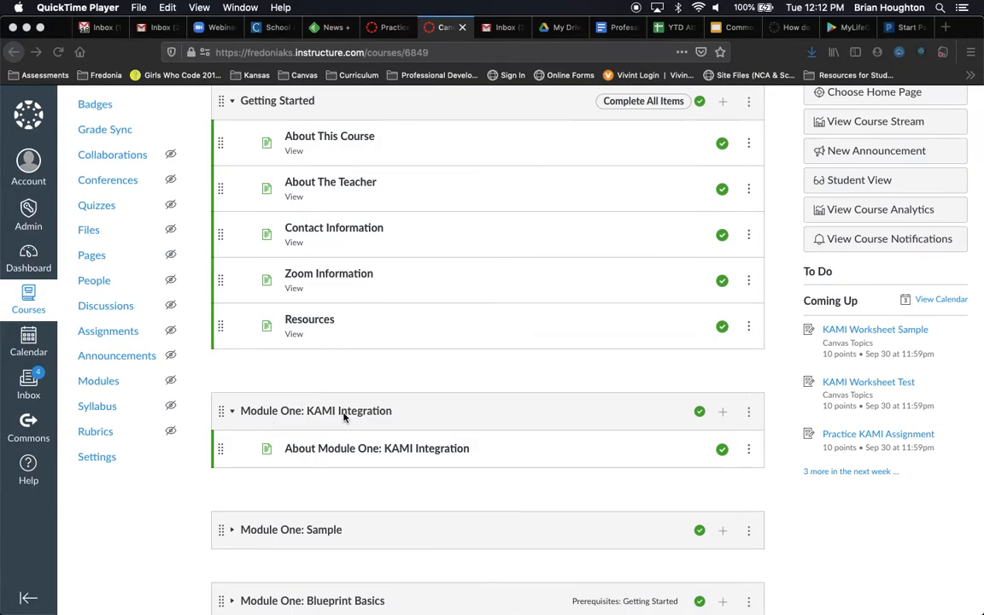
pyautogui.click(725, 416)
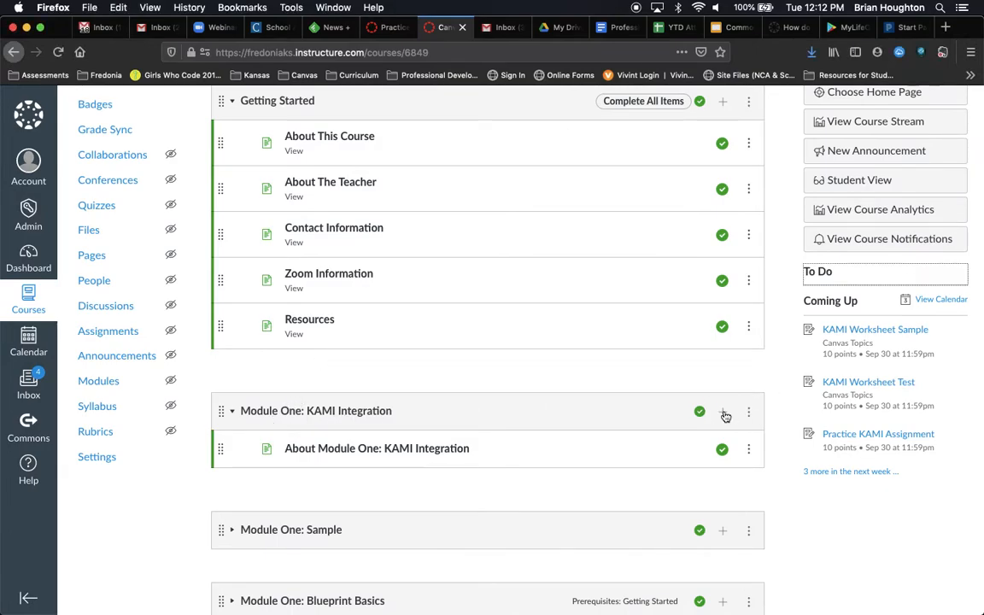
pyautogui.click(724, 416)
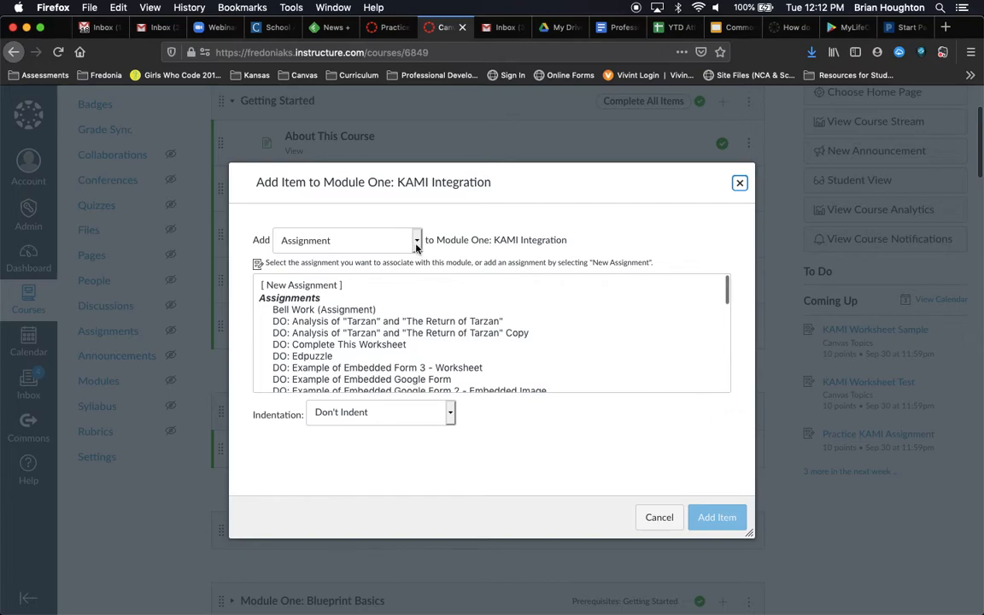
pyautogui.click(321, 284)
pyautogui.click(360, 417)
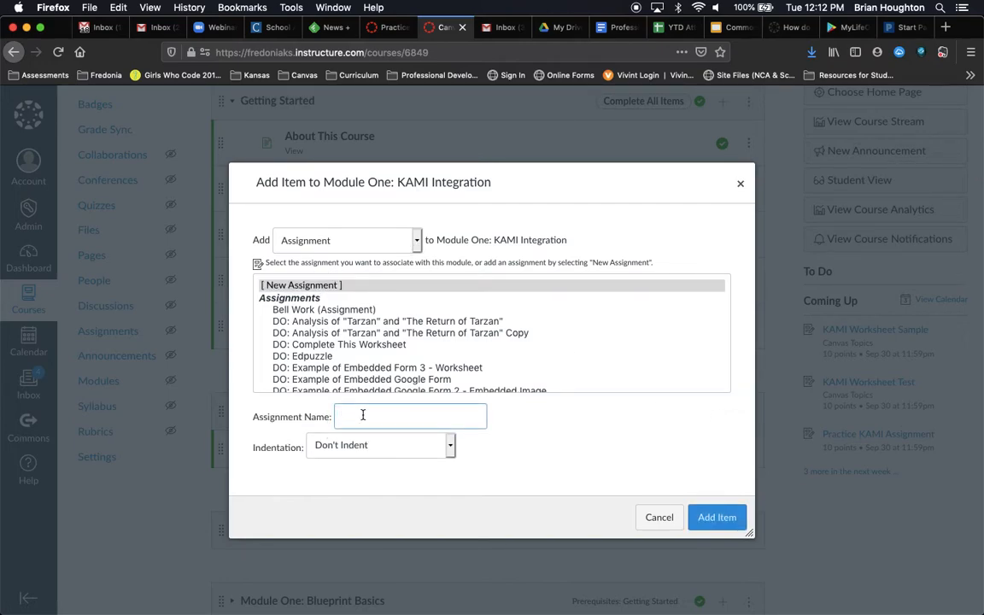
pyautogui.write('Sample KAM')
pyautogui.write('I Integrati')
pyautogui.write('on Assignment')
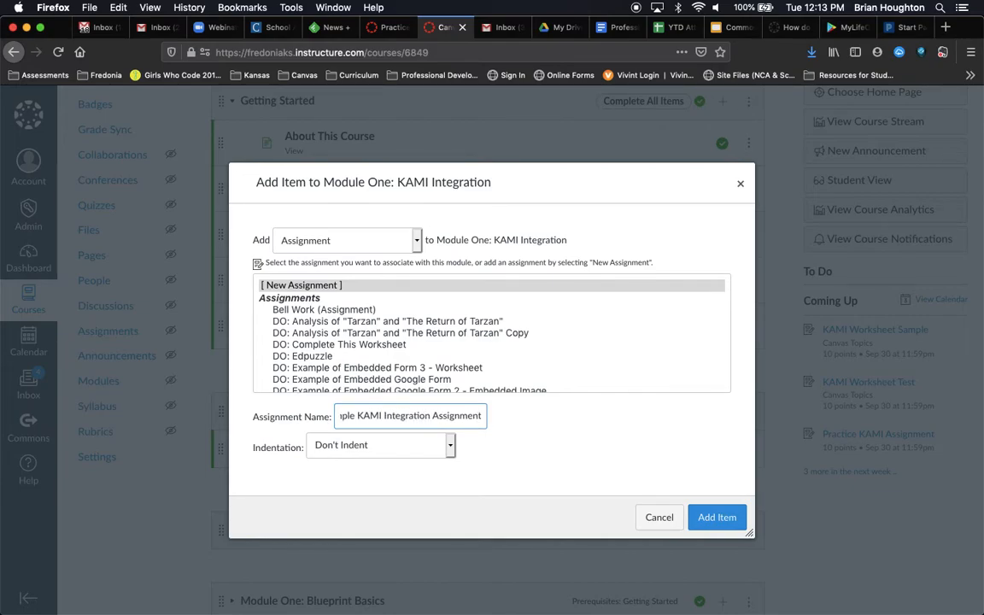
pyautogui.click(364, 445)
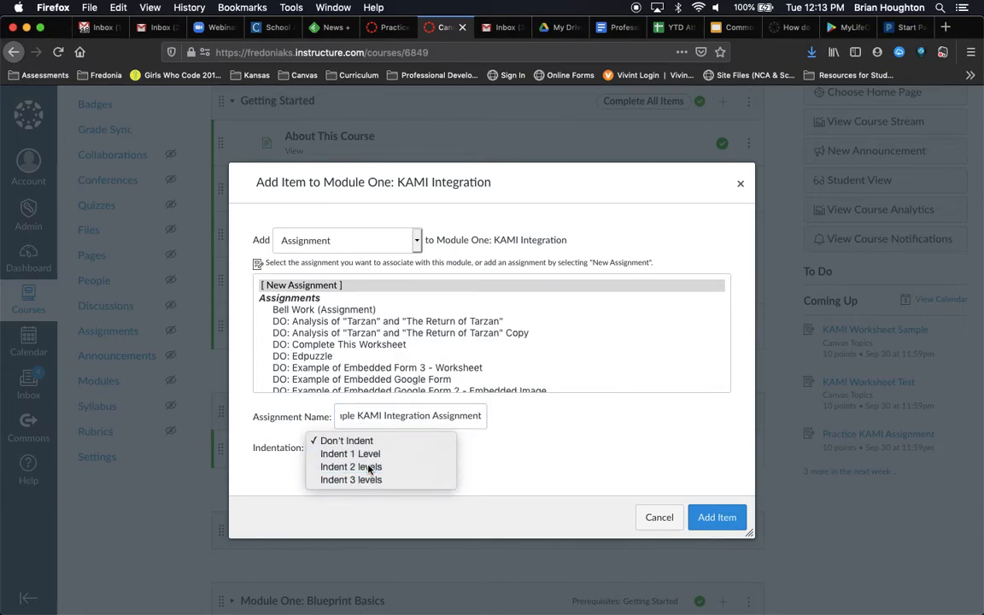
pyautogui.click(369, 468)
pyautogui.click(716, 517)
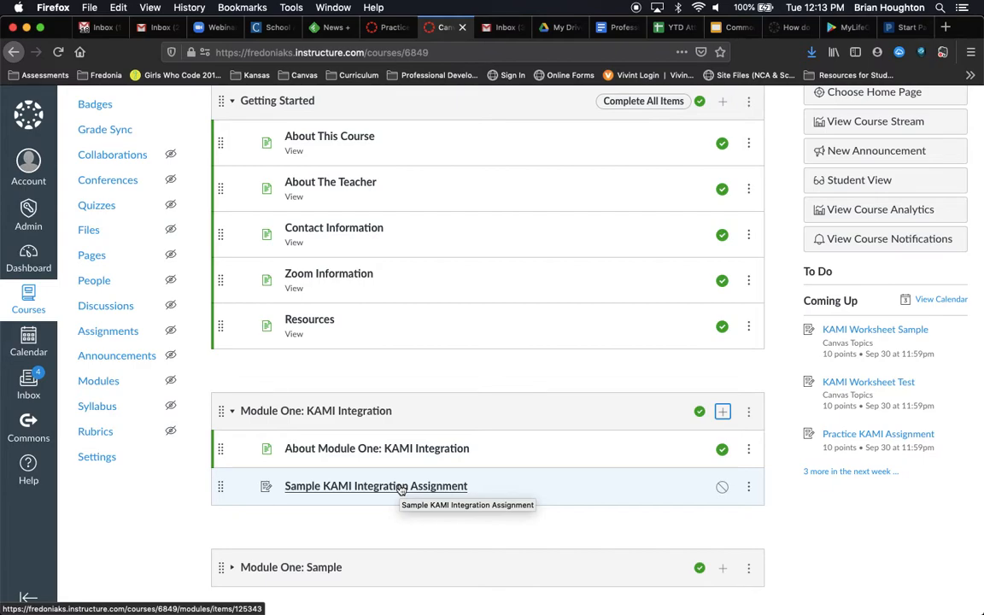
# - Open the Sample KAMI Integration Assignment for editing and enter the heading "DIRECTIONS" in its description
pyautogui.click(400, 488)
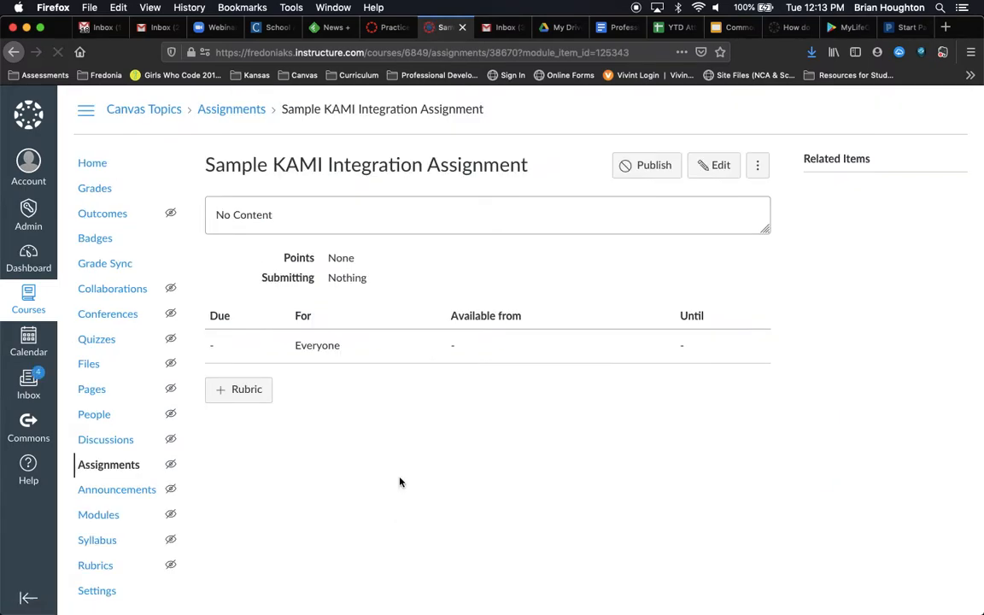
pyautogui.click(714, 164)
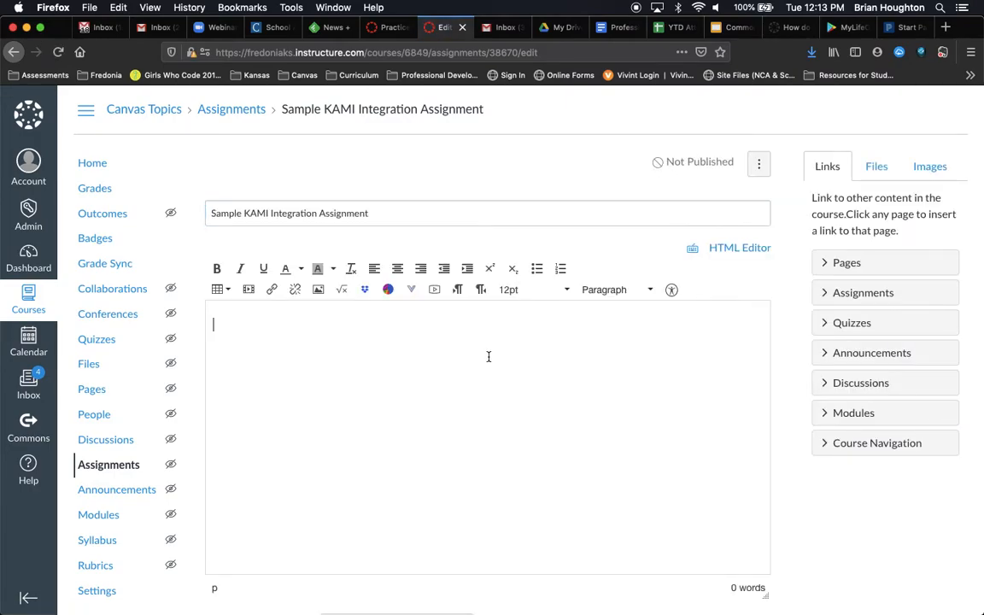
pyautogui.write('DIRECTIONS')
pyautogui.press('Return')
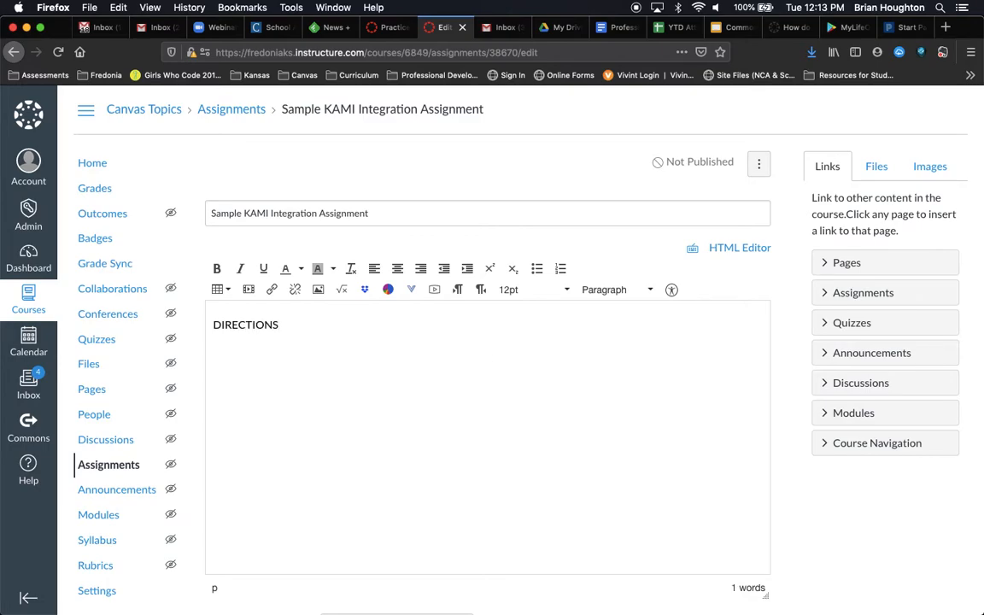
# - Add a numbered list below the heading: "Fill out the worksheet using KAMI. Use complete sentences." and "Submit the completed worksheet."
pyautogui.click(562, 270)
pyautogui.write('Fi')
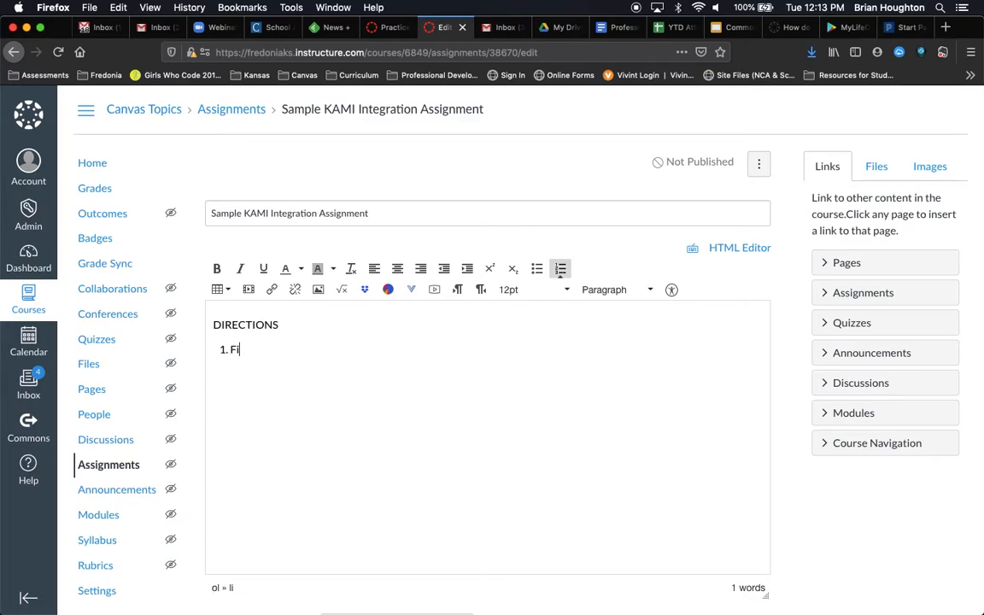
pyautogui.write('ll out the worksheet u')
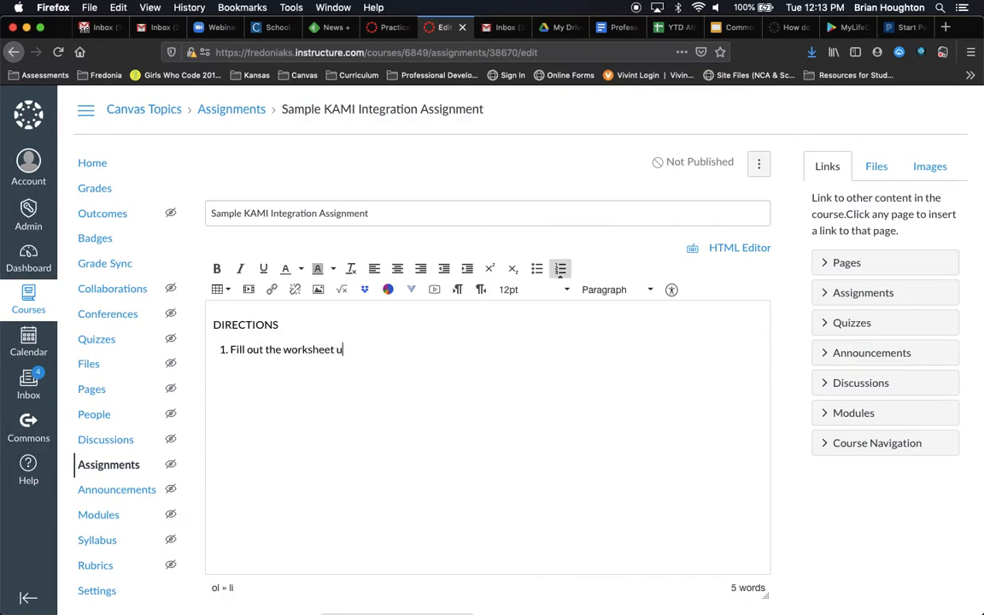
pyautogui.write('sing KAMI. Use')
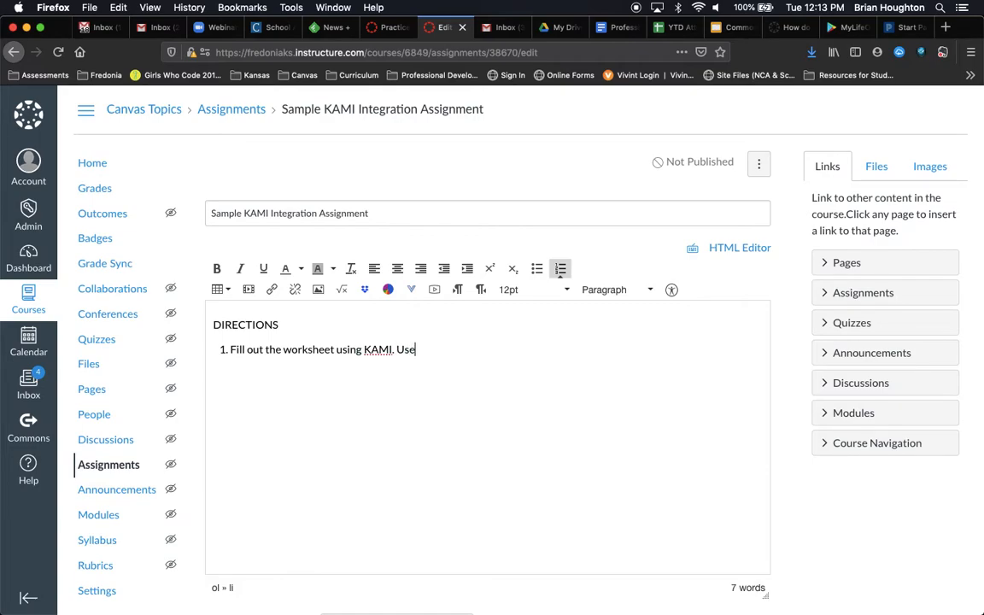
pyautogui.write(' complete sentences.')
pyautogui.press('Return')
pyautogui.write('Submit')
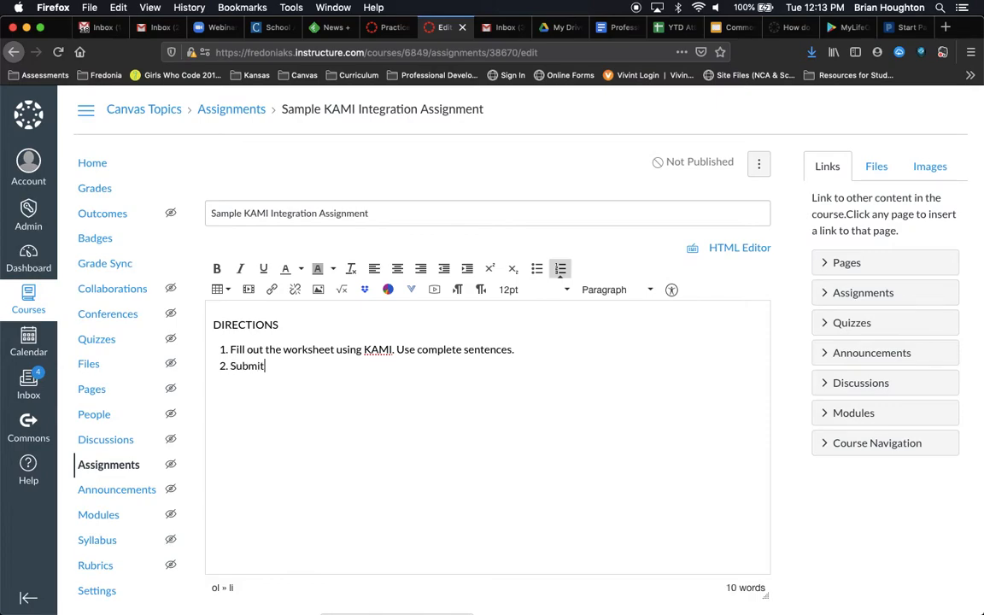
pyautogui.write(' the completed works')
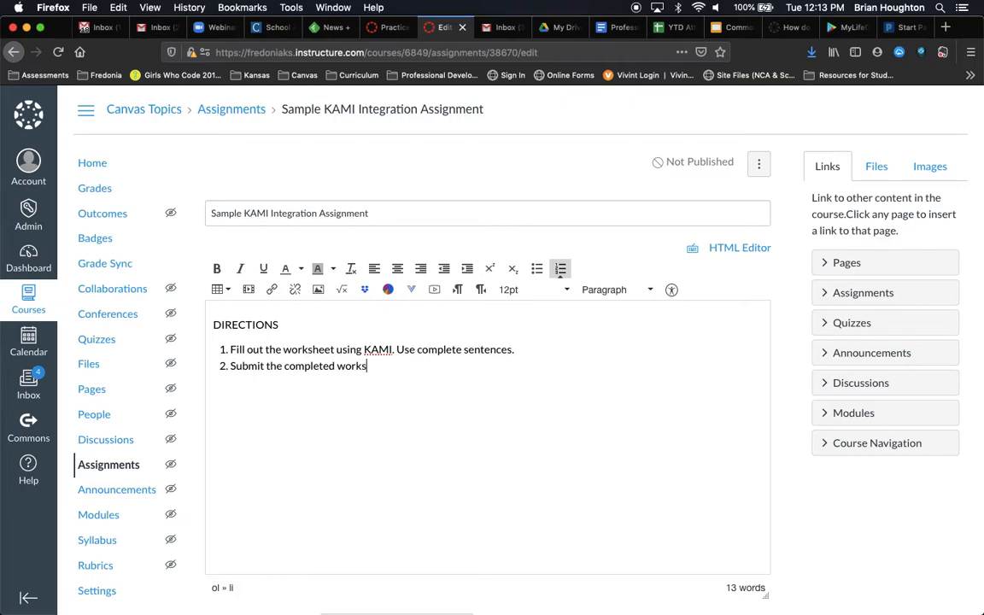
pyautogui.write('heet.')
# - Set the assignment's points to 10
pyautogui.scroll(-5, 633, 433)
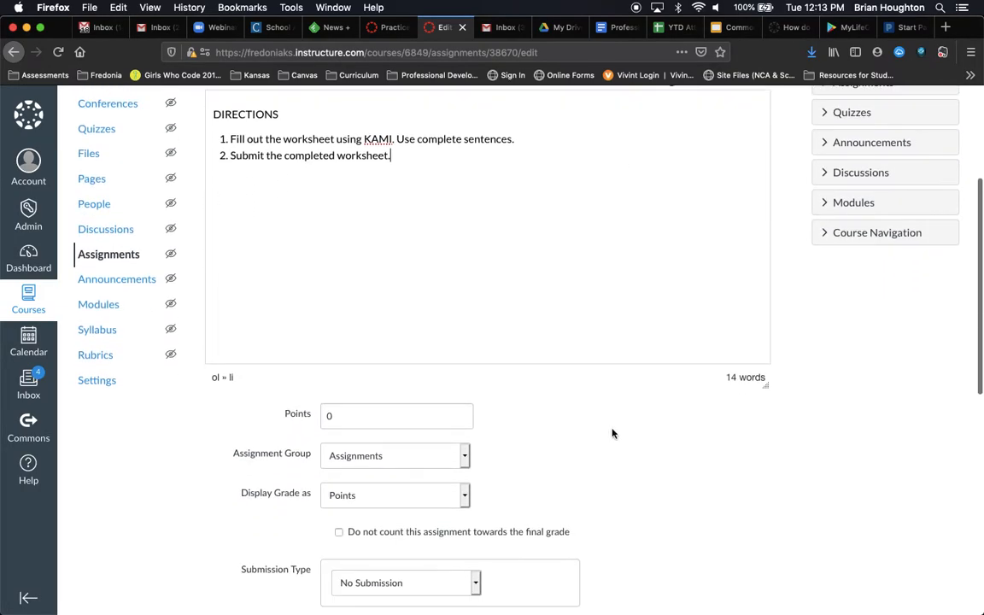
pyautogui.doubleClick(461, 424)
pyautogui.write('10')
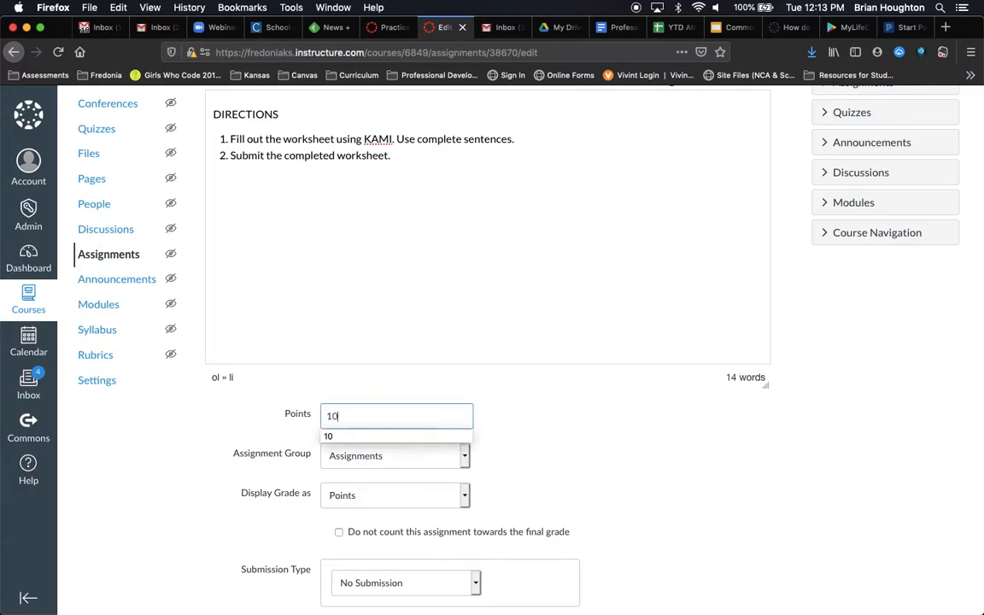
pyautogui.click(554, 444)
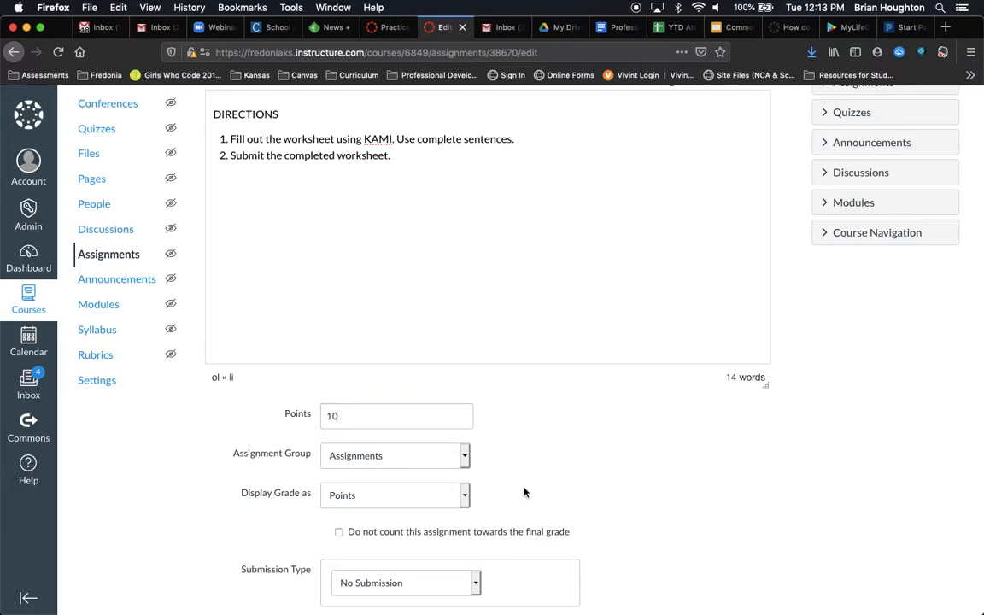
# - Set the submission type to External Tool and choose Kami Google Drive Assignment as the tool
pyautogui.scroll(-5, 522, 493)
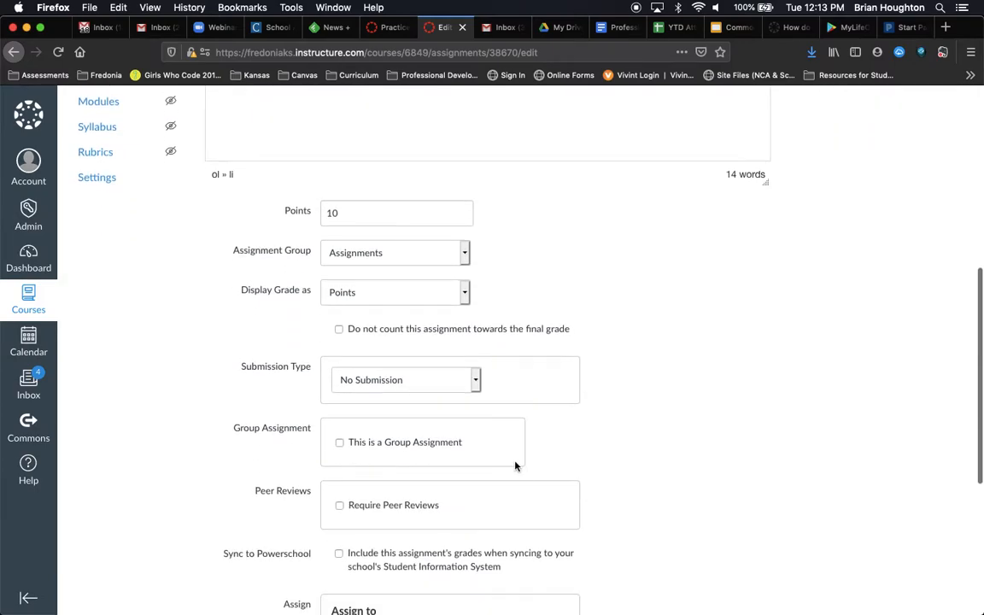
pyautogui.click(476, 381)
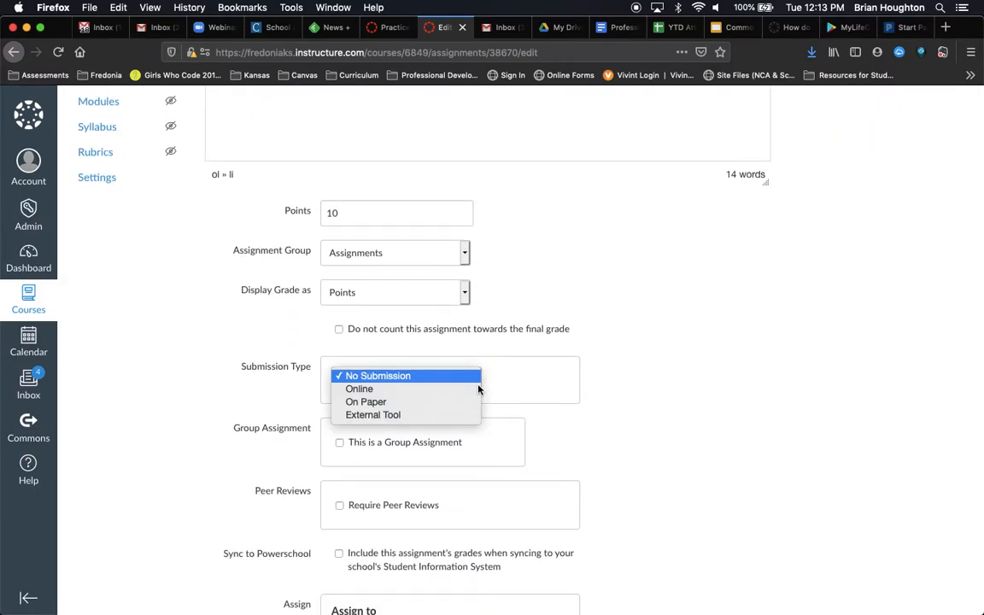
pyautogui.click(441, 414)
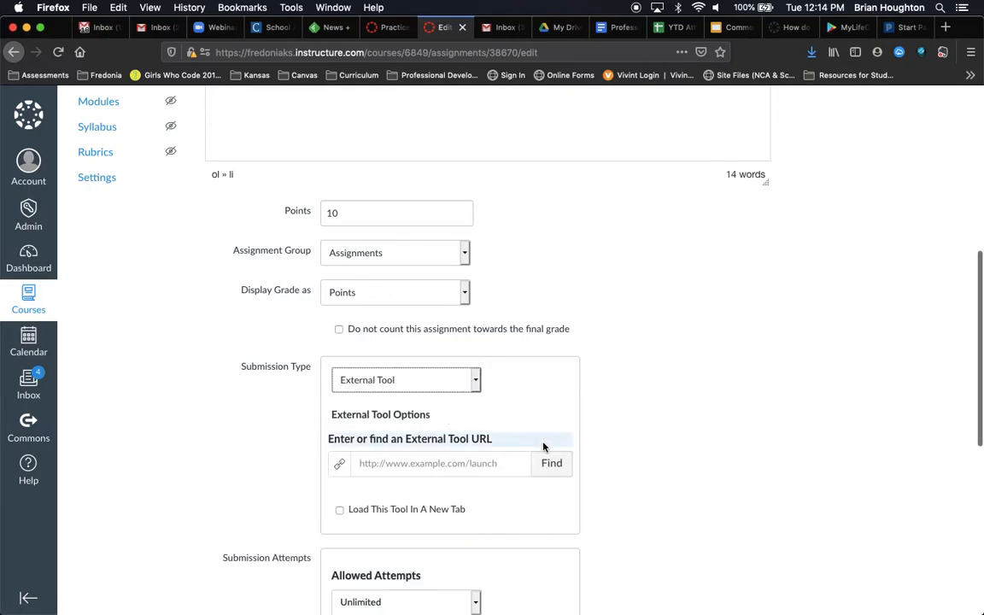
pyautogui.click(553, 466)
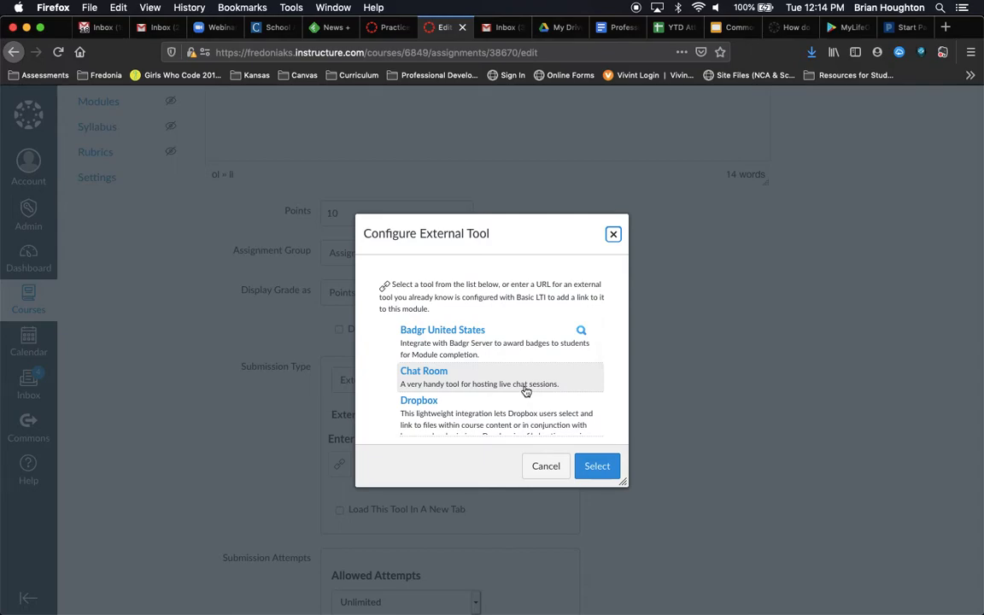
pyautogui.scroll(-2, 526, 391)
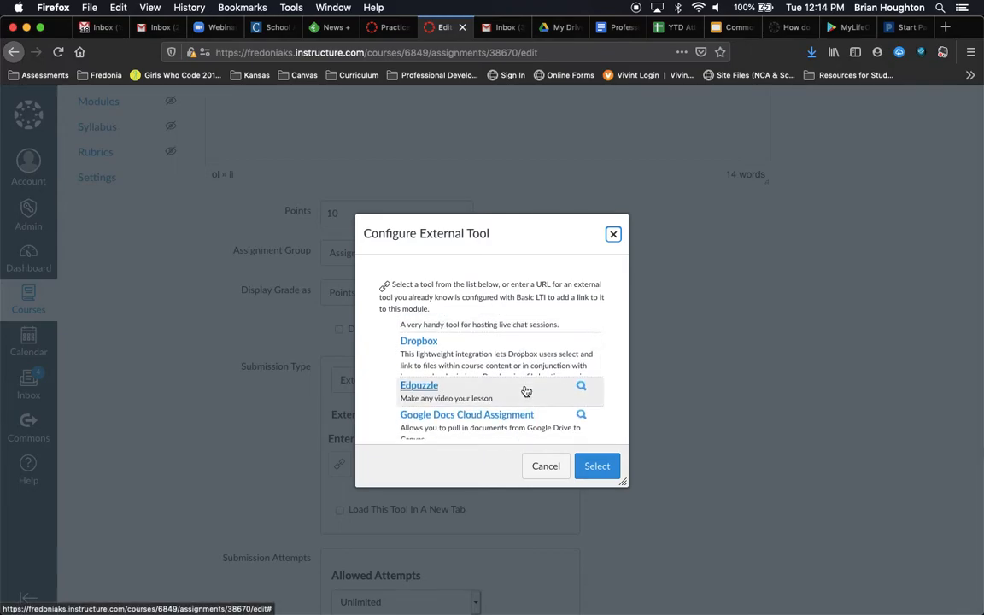
pyautogui.scroll(-4, 526, 390)
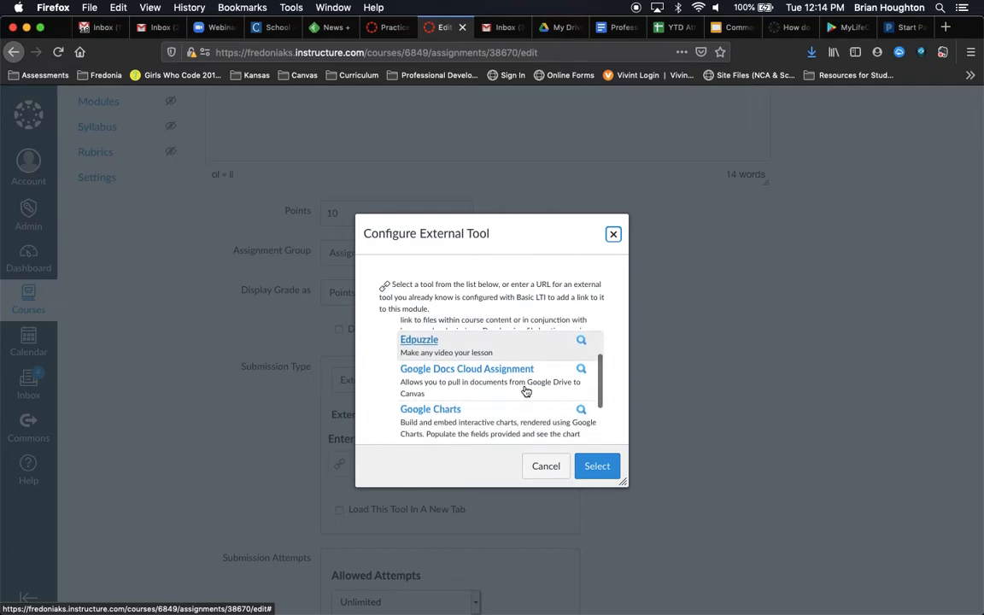
pyautogui.scroll(-1, 526, 391)
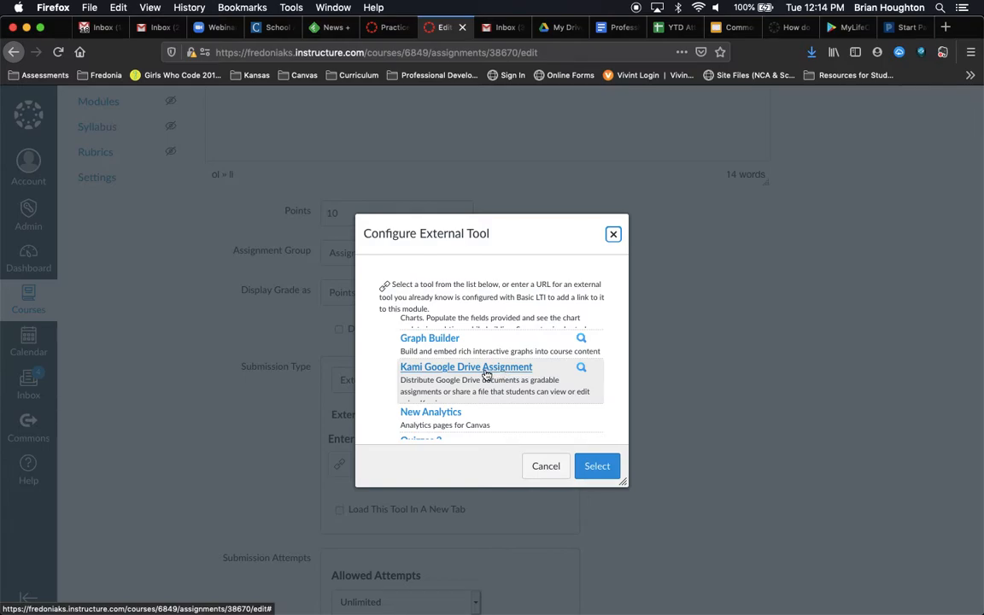
pyautogui.click(485, 373)
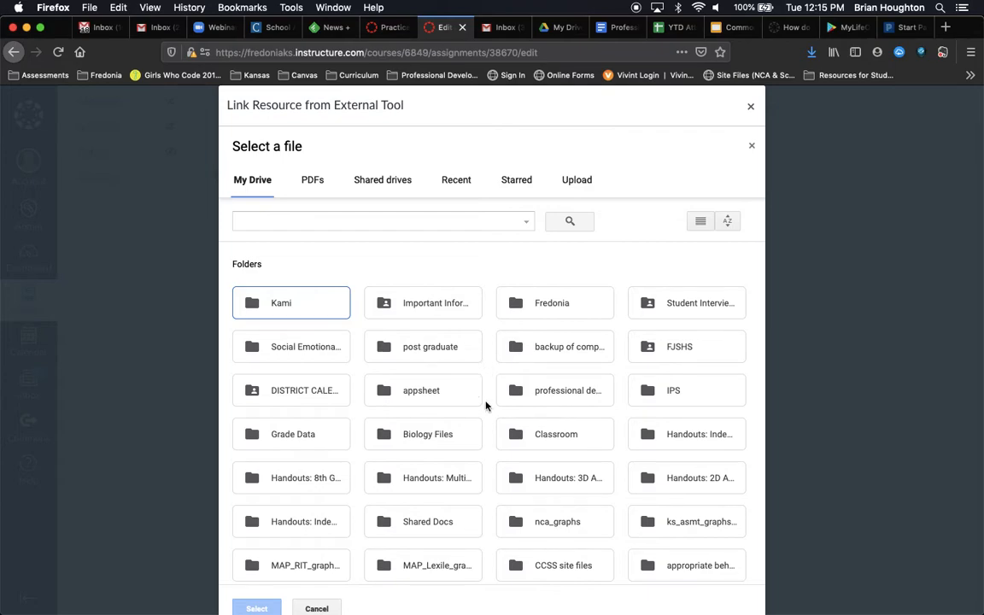
# - Link Sample PDF.pdf from the Kami > Canvas Topics > Templates folder and confirm the external tool selection
pyautogui.doubleClick(277, 304)
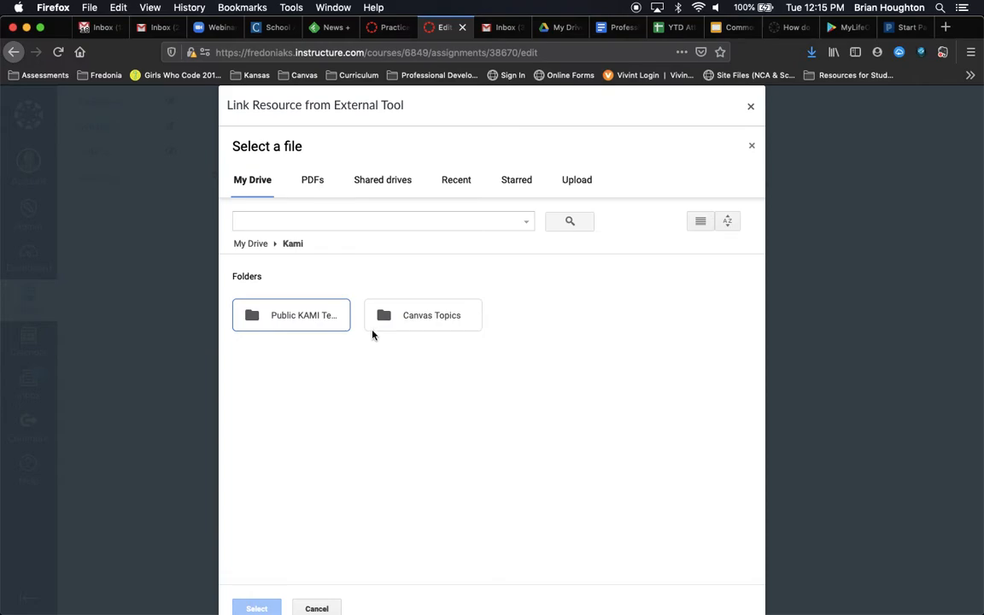
pyautogui.doubleClick(400, 323)
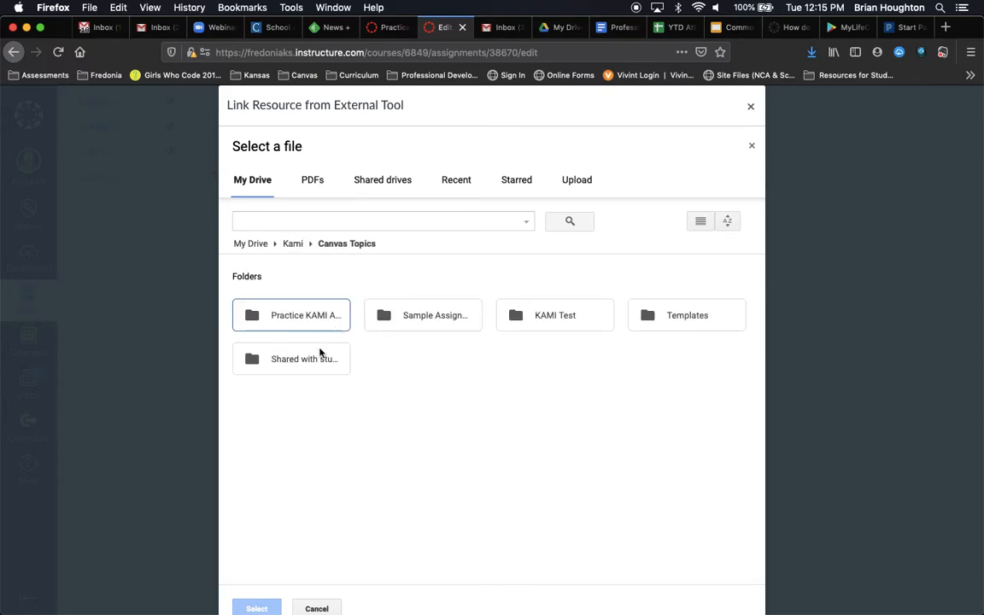
pyautogui.doubleClick(663, 328)
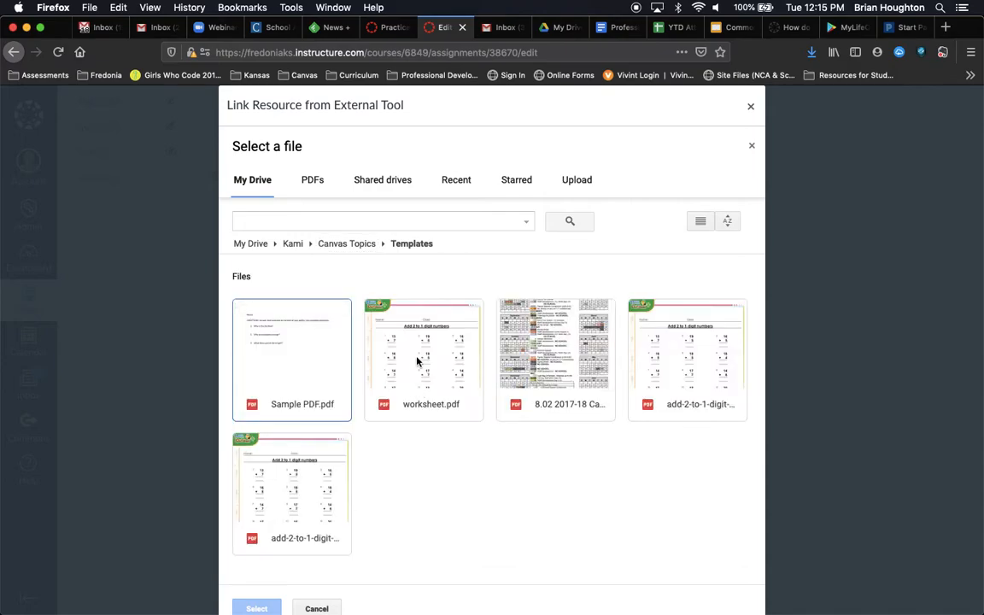
pyautogui.click(315, 350)
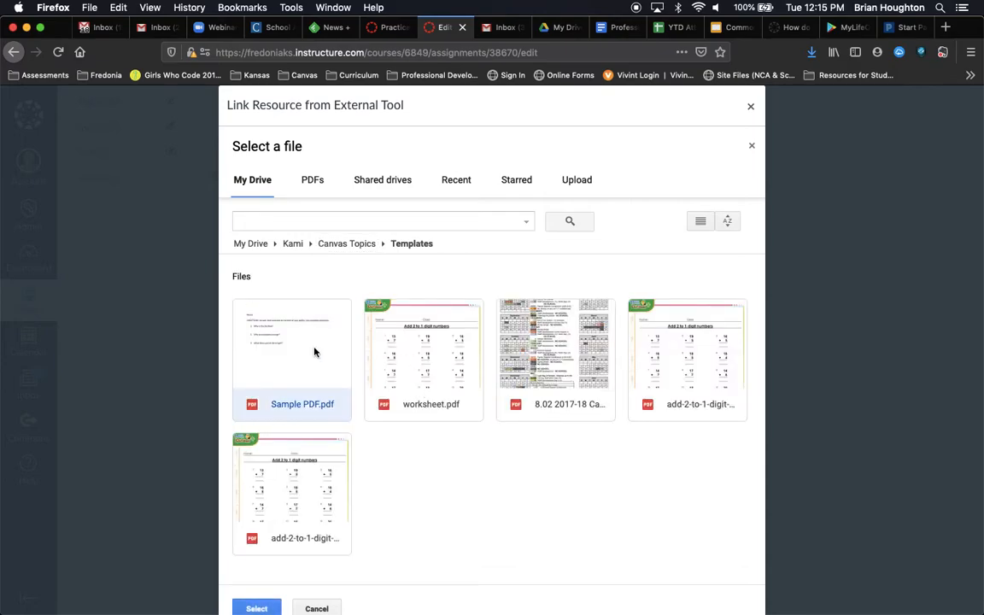
pyautogui.click(264, 608)
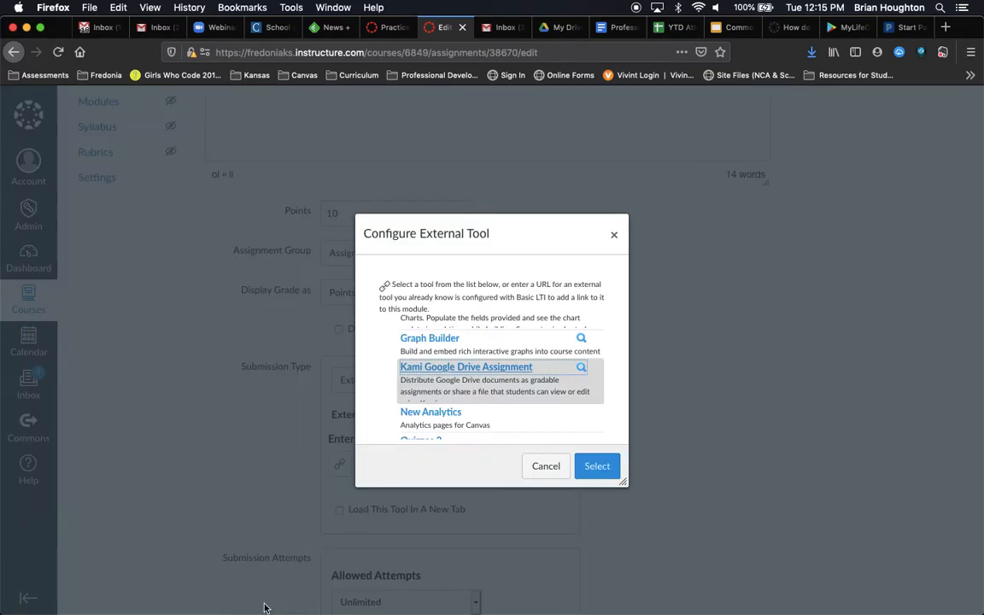
pyautogui.scroll(-10, 473, 414)
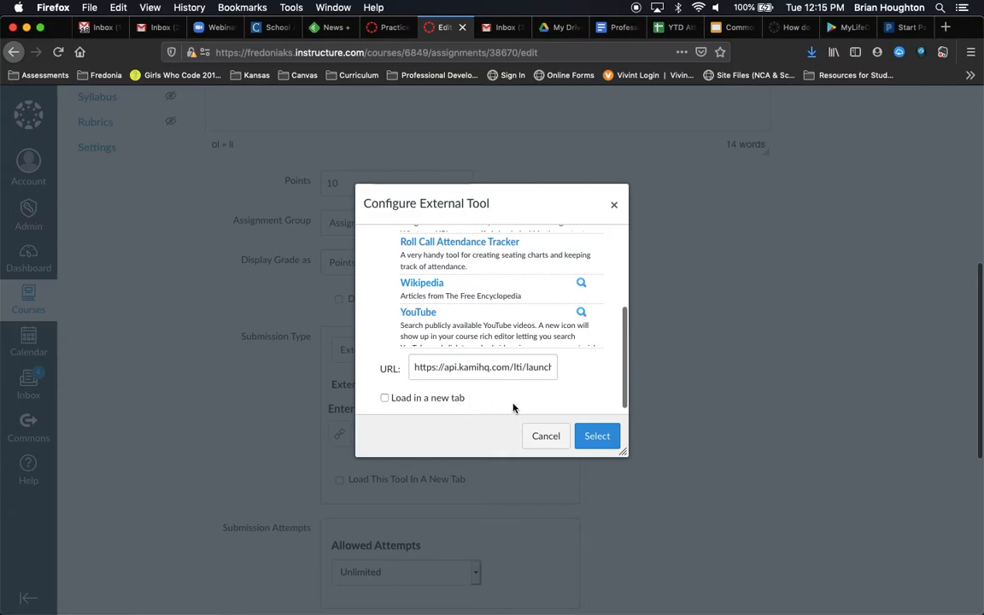
pyautogui.click(596, 438)
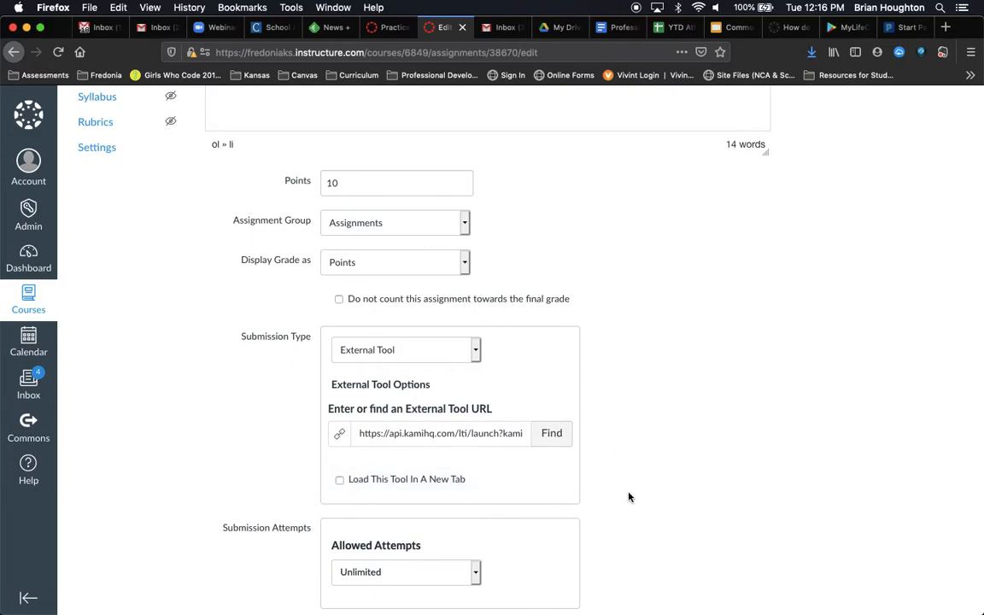
# - Include this assignment's grades when syncing to the school's Student Information System
pyautogui.scroll(-5, 629, 497)
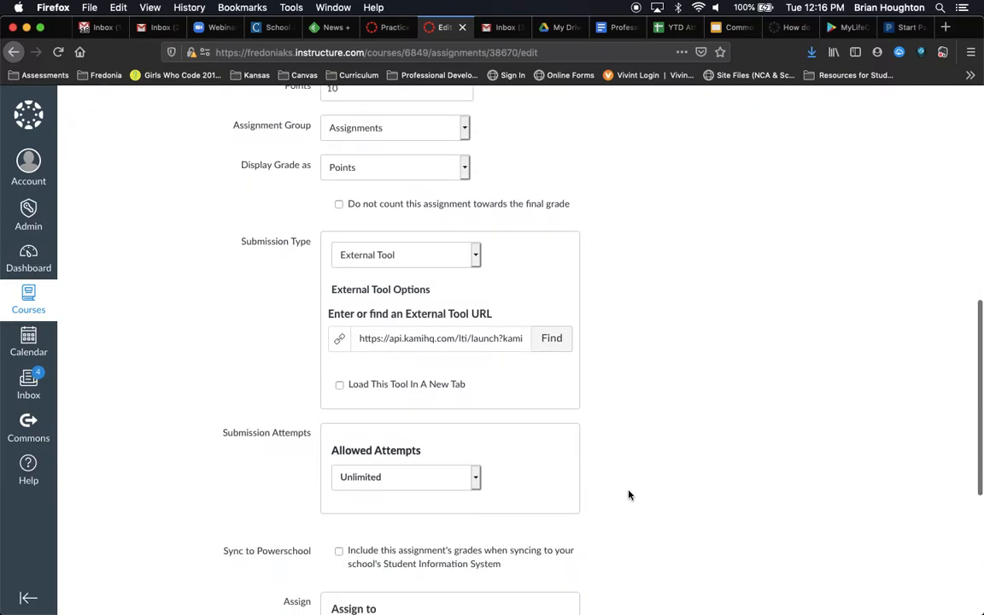
pyautogui.click(479, 414)
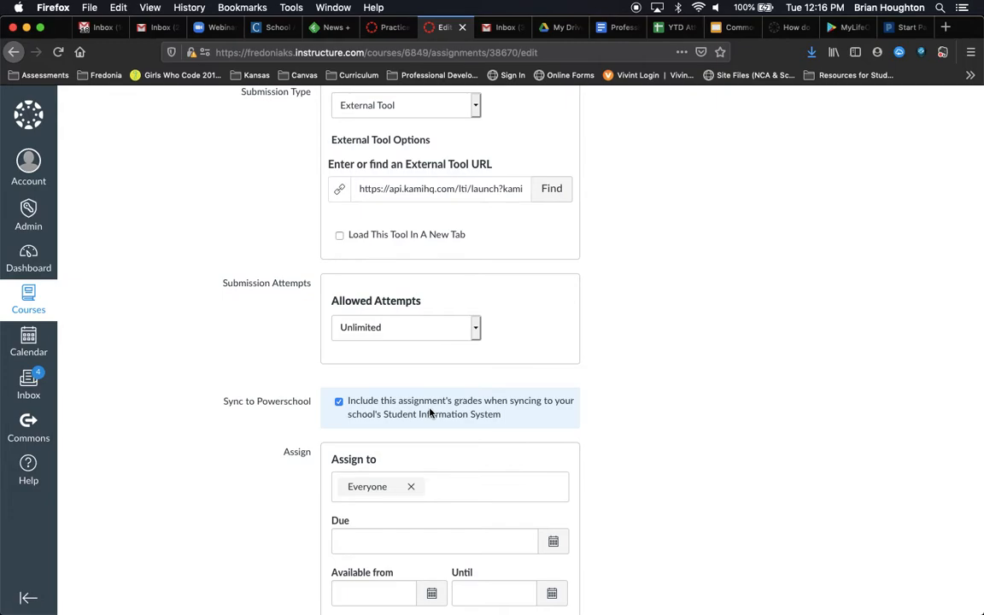
# - Set the assignment's due date to Sep 30 at 11:59pm, and save and publish the assignment
pyautogui.scroll(-3, 461, 457)
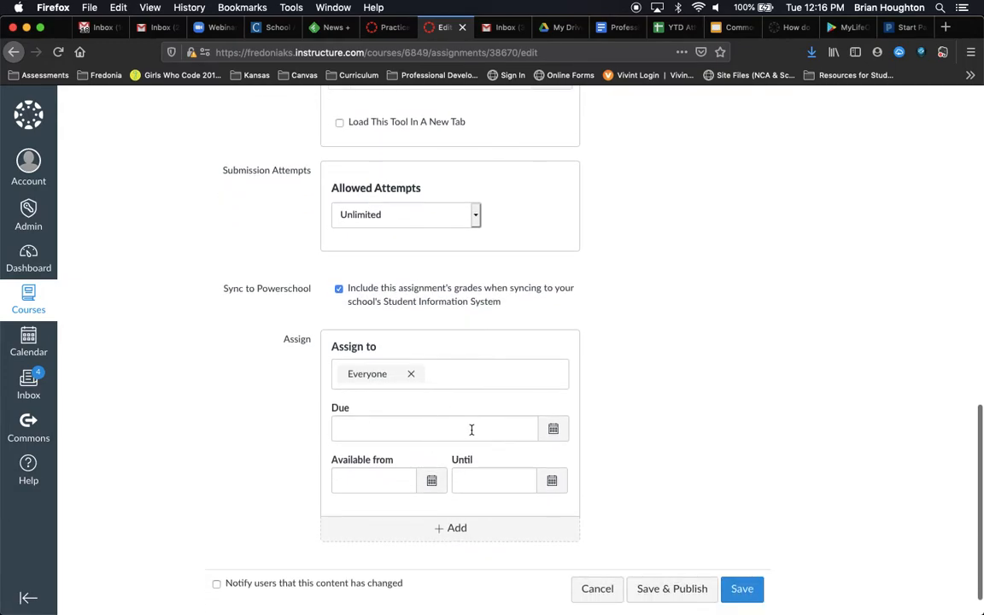
pyautogui.click(554, 431)
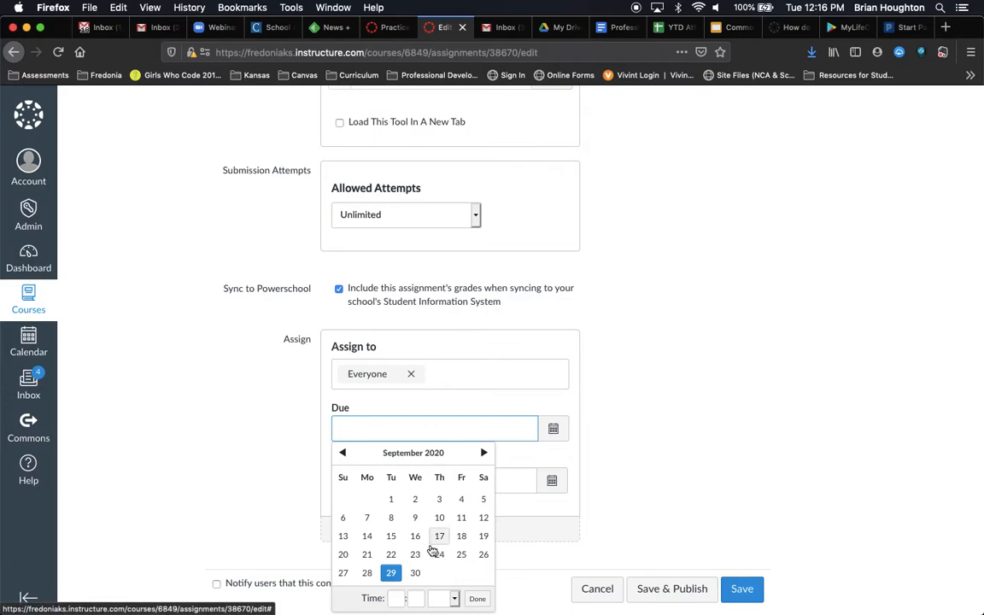
pyautogui.click(418, 575)
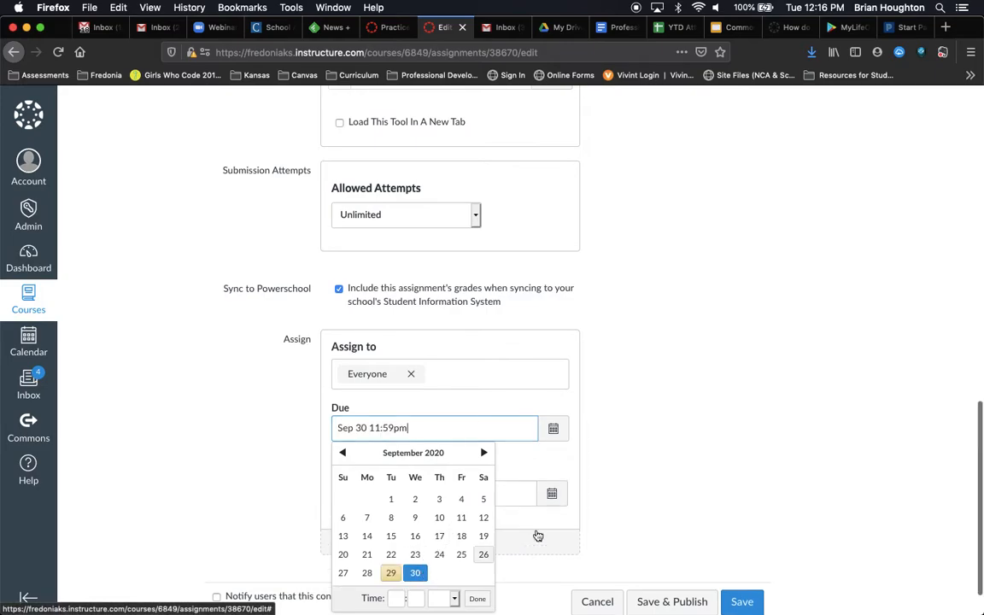
pyautogui.click(620, 510)
pyautogui.scroll(-1, 620, 510)
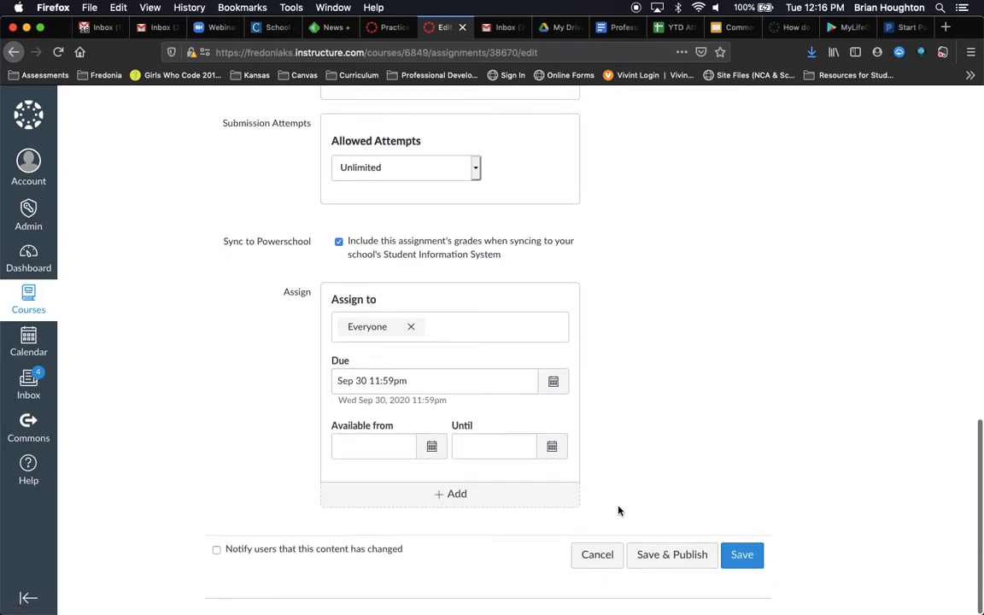
pyautogui.click(660, 555)
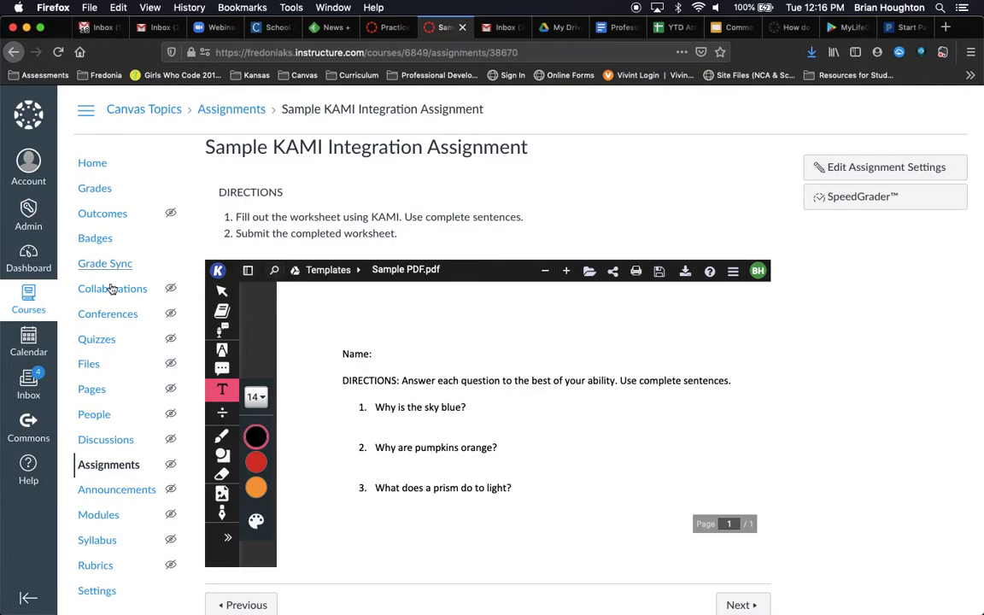
# - Switch to the student's course page in Google Chrome, reload it, and open Sample KAMI Integration Assignment from Module One: KAMI Integration
pyautogui.moveTo(2, 286)
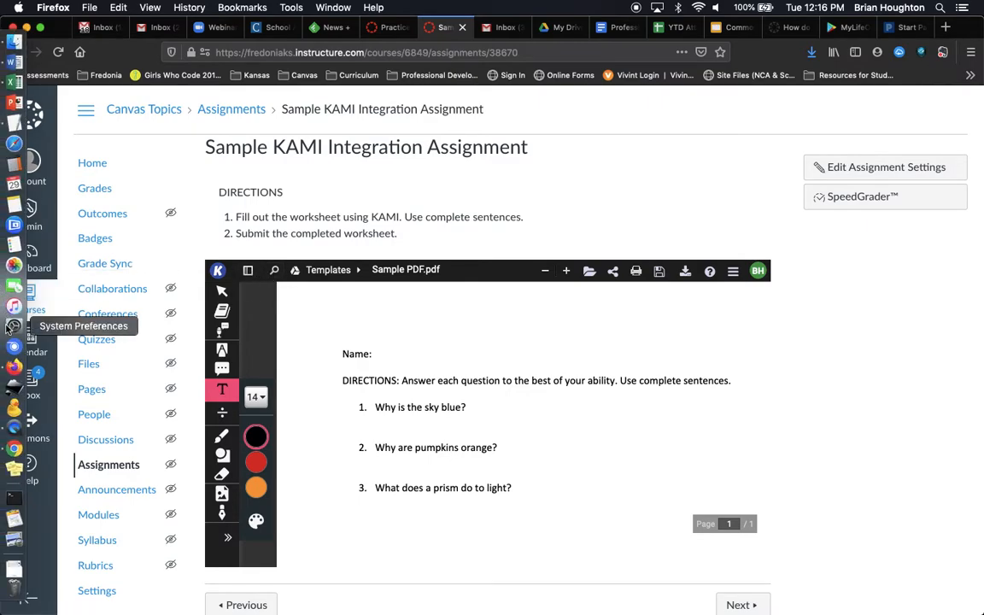
pyautogui.click(14, 453)
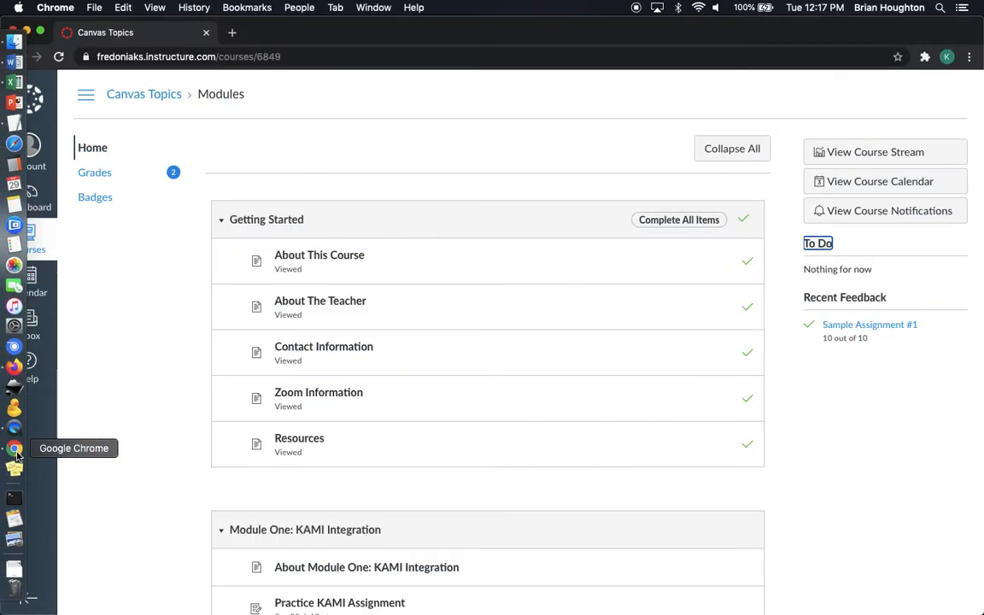
pyautogui.click(59, 56)
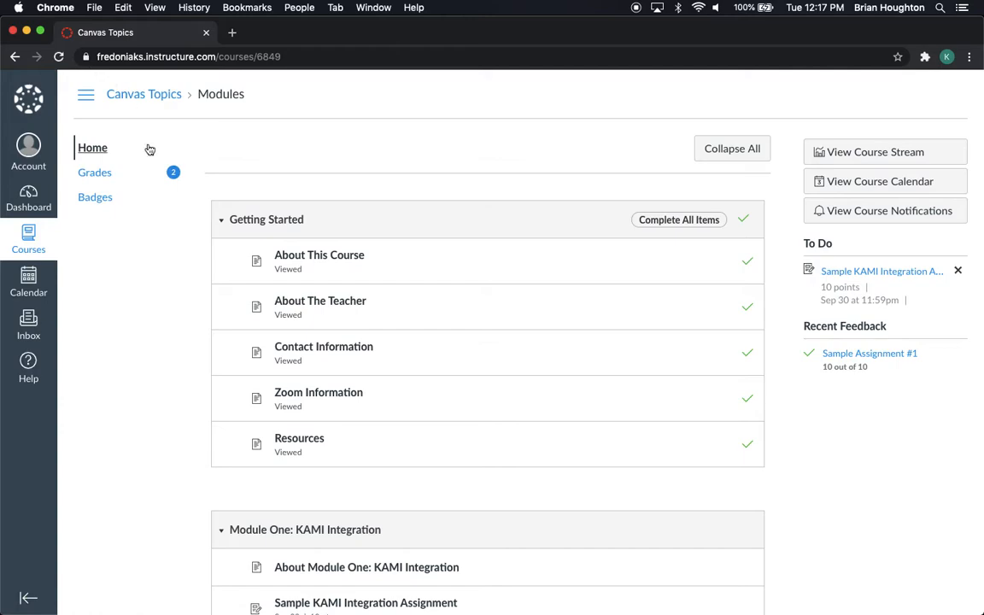
pyautogui.scroll(-3, 218, 386)
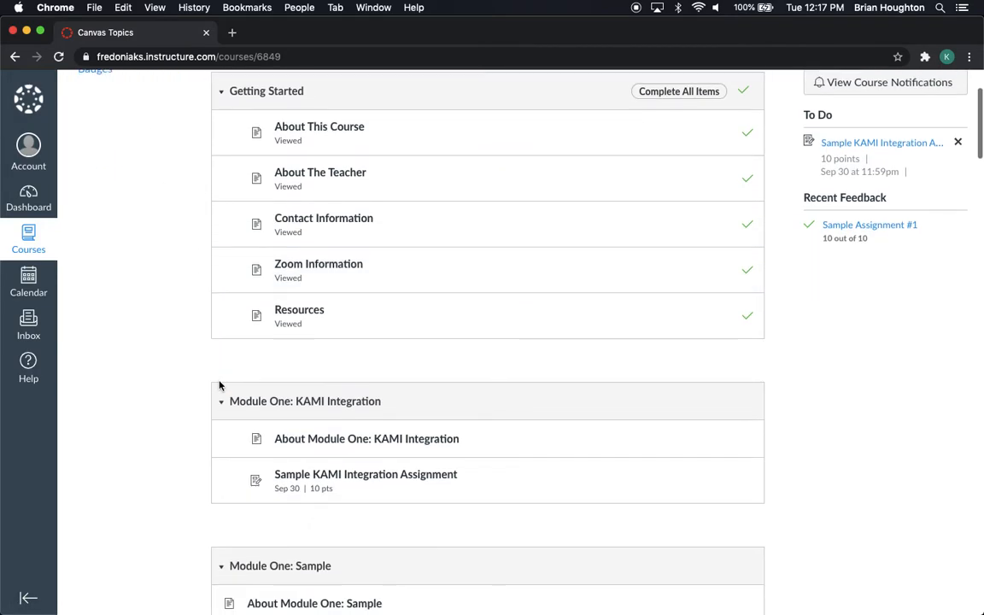
pyautogui.click(323, 476)
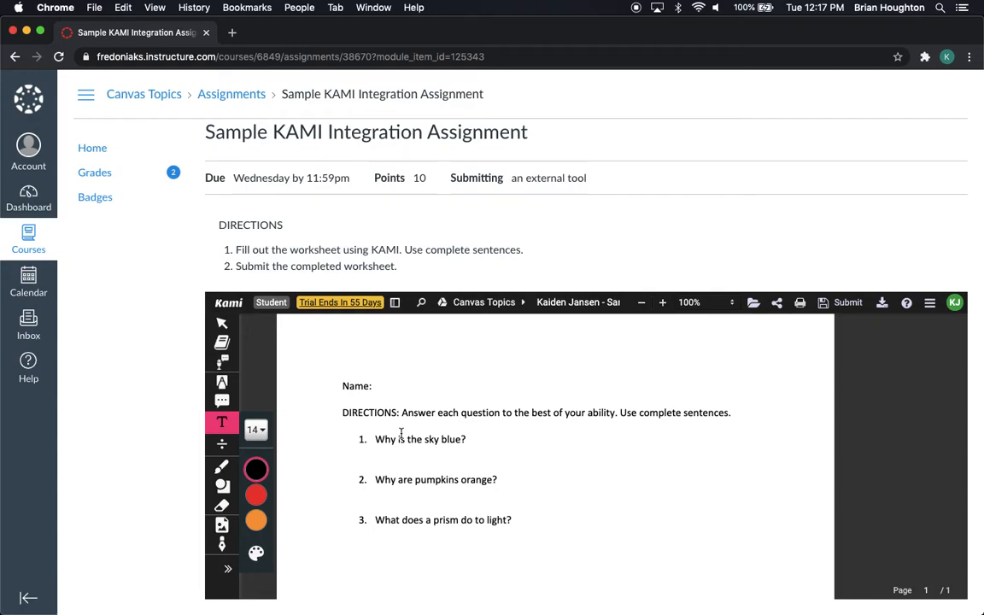
# - Add a text box under question 1 of the worksheet reading "The sky is blue because....", viewing the available fonts and sizes
pyautogui.click(220, 425)
pyautogui.click(219, 430)
pyautogui.click(380, 447)
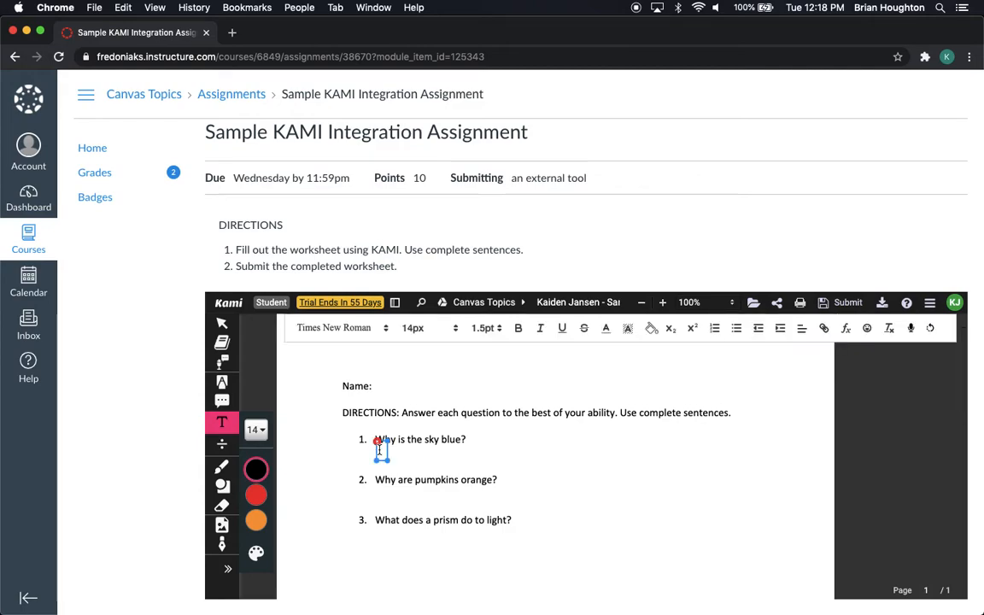
pyautogui.click(387, 334)
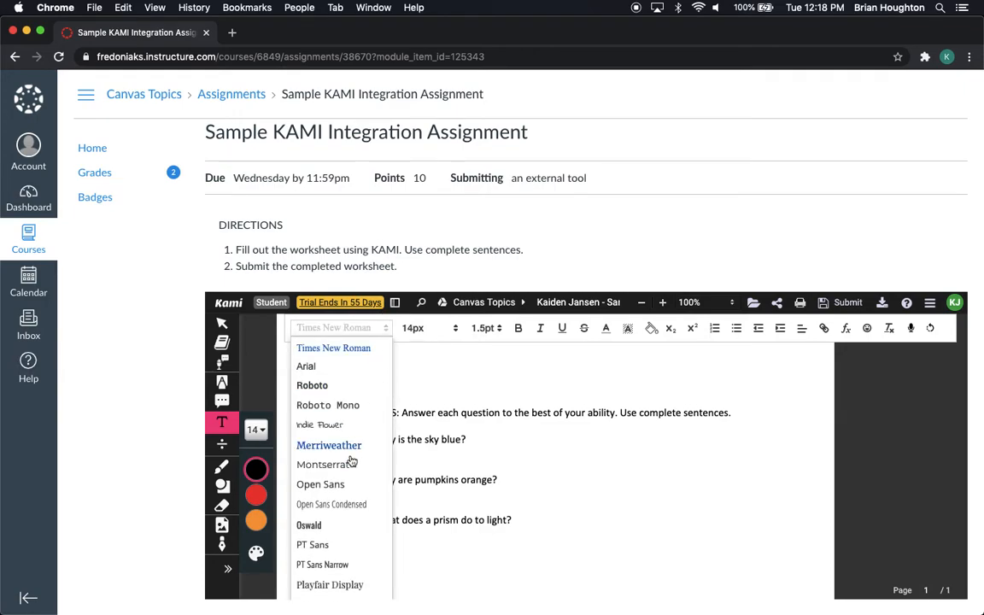
pyautogui.scroll(-2, 351, 459)
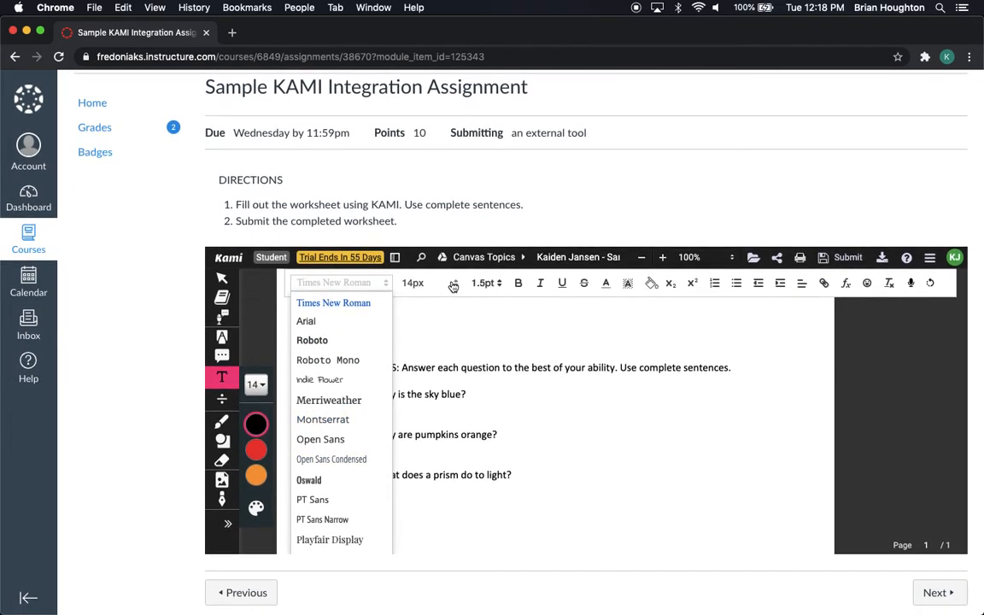
pyautogui.click(450, 275)
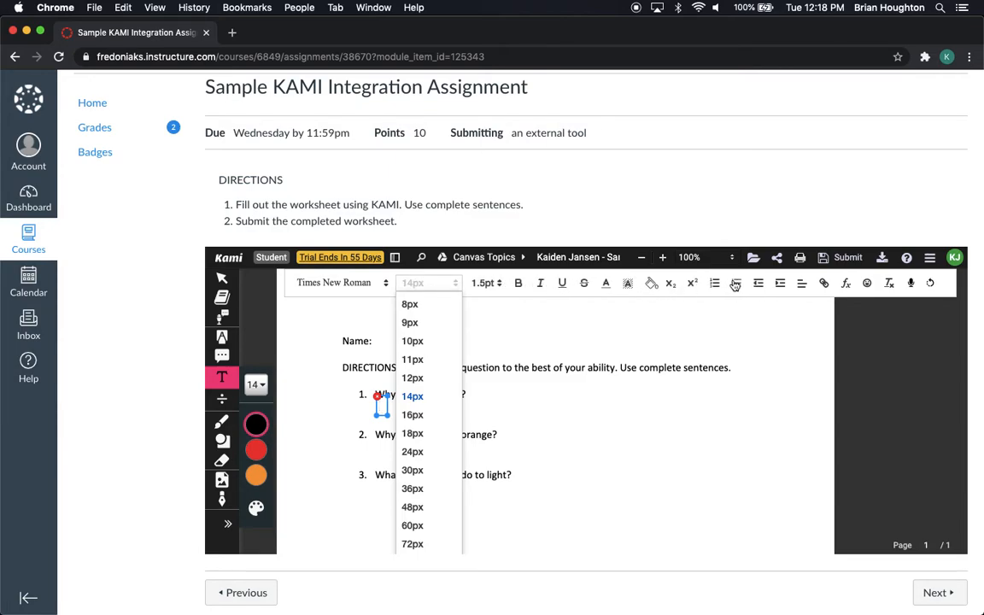
pyautogui.click(381, 407)
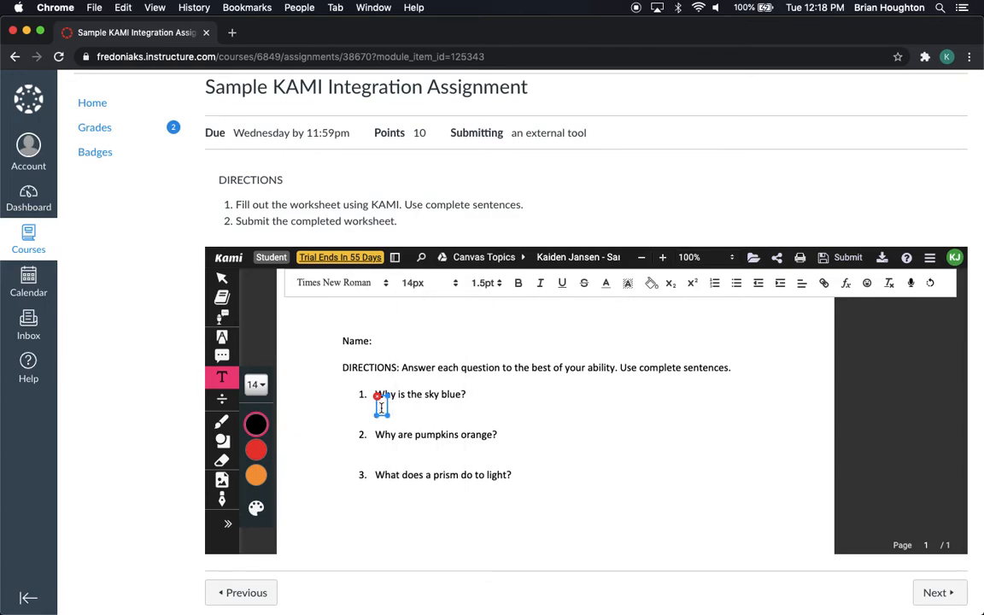
pyautogui.write('The sky is blue becaus')
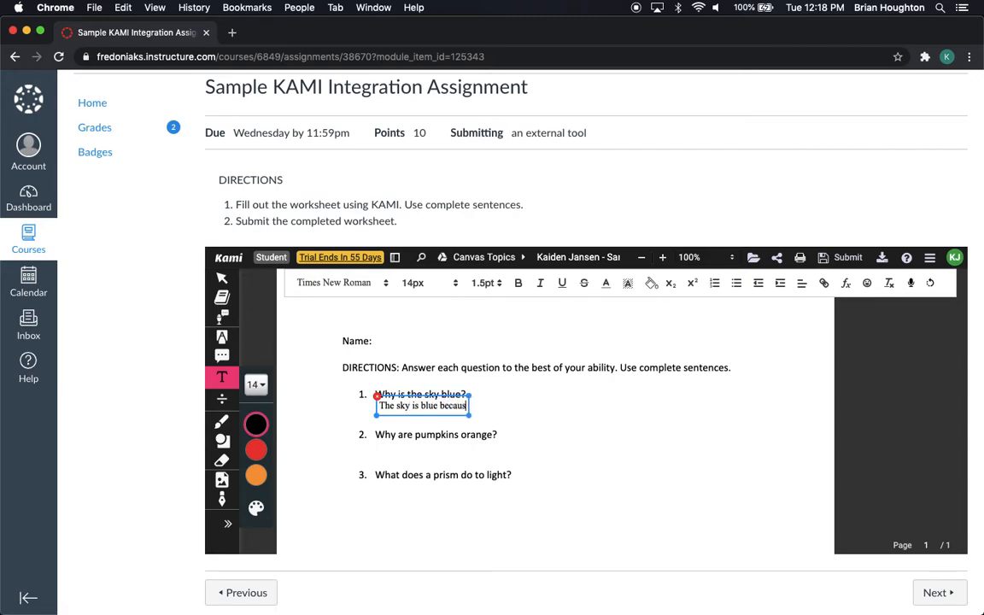
pyautogui.write('e...')
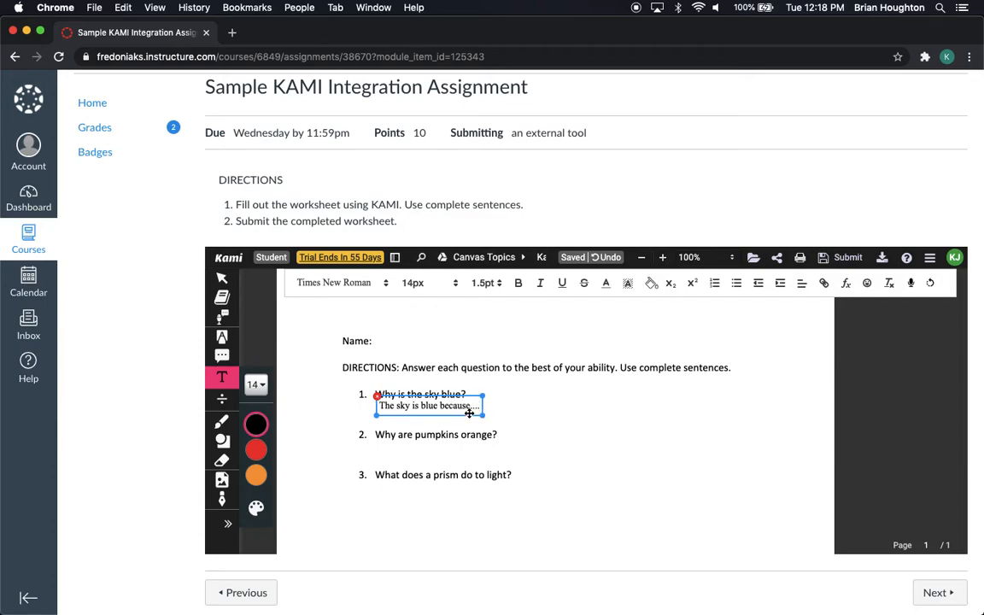
# - Move the first answer's text box down so it clears the question text, and widen it slightly
pyautogui.moveTo(469, 413); pyautogui.dragTo(500, 417)
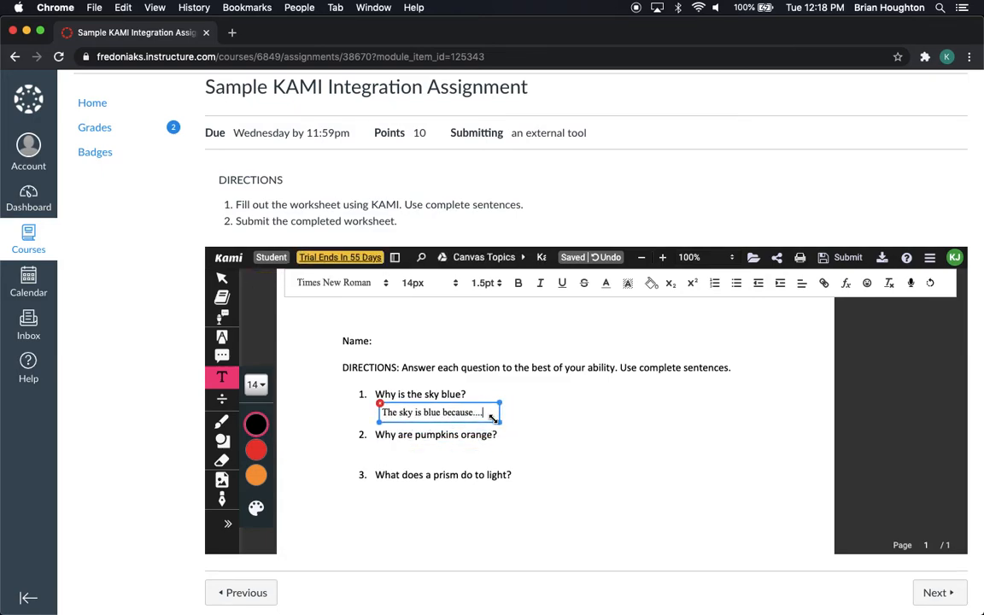
pyautogui.click(427, 413)
pyautogui.moveTo(487, 422)
pyautogui.mouseDown()
pyautogui.moveTo(490, 437)
pyautogui.moveTo(480, 428)
pyautogui.moveTo(487, 422)
pyautogui.mouseUp()
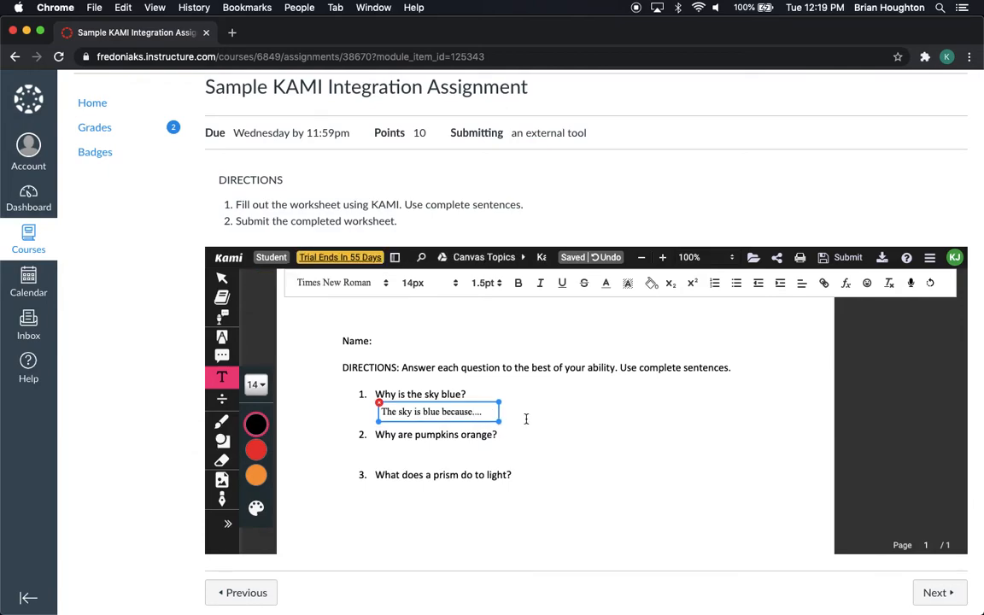
# - Add a text box under question 2 reading "Pumpkins are orange because..."
pyautogui.click(384, 451)
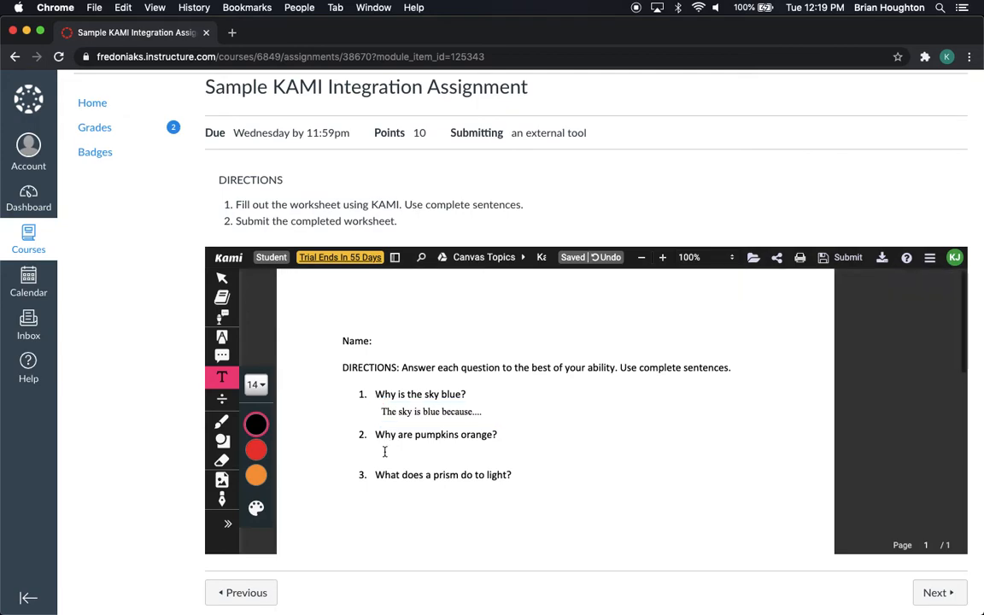
pyautogui.click(385, 453)
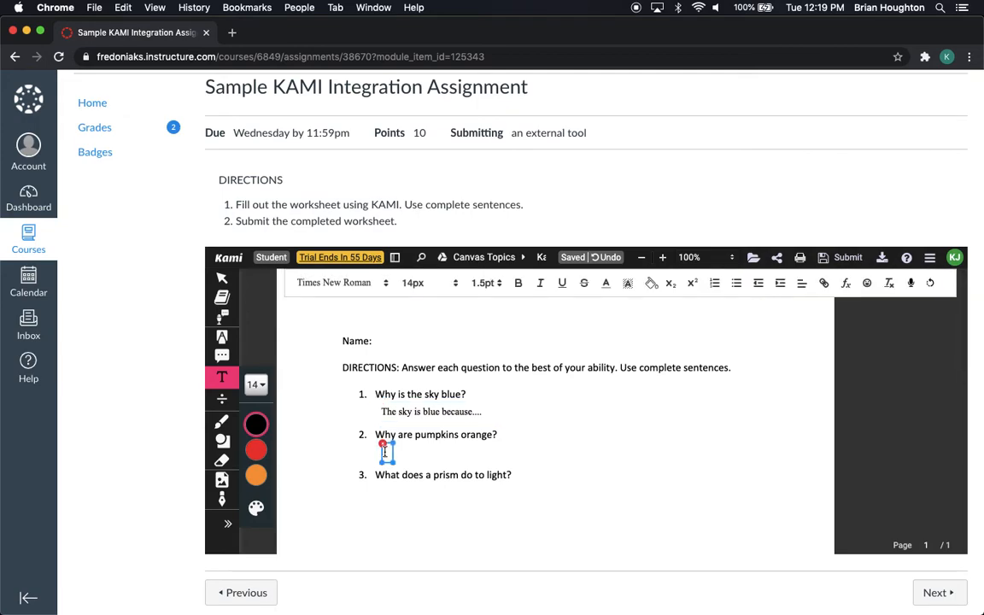
pyautogui.write('Pumpkins are oran')
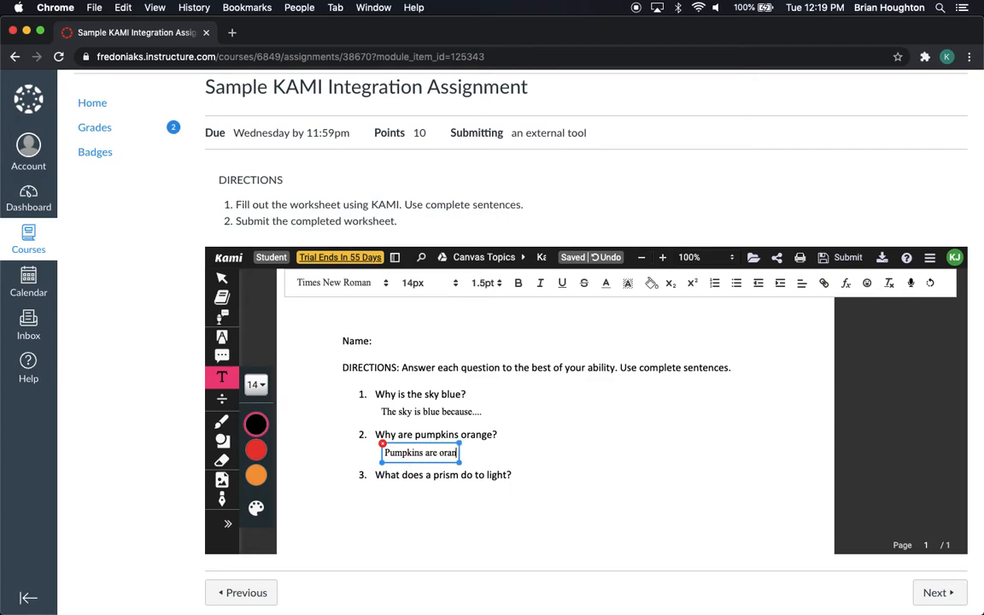
pyautogui.write('ge because....')
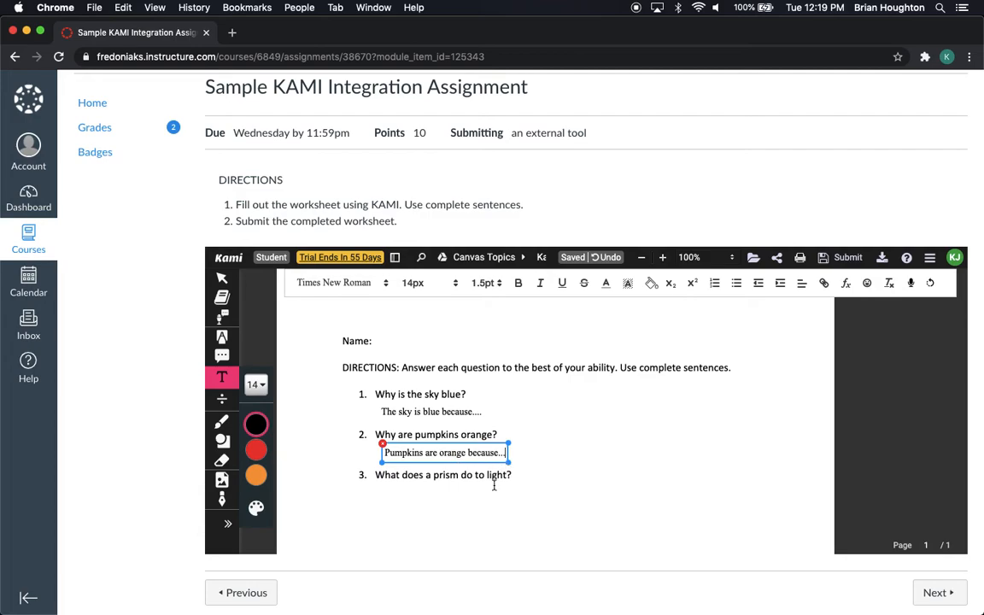
# - Add a text box under question 3 reading "Prisms affect light by..."
pyautogui.click(389, 493)
pyautogui.click(389, 494)
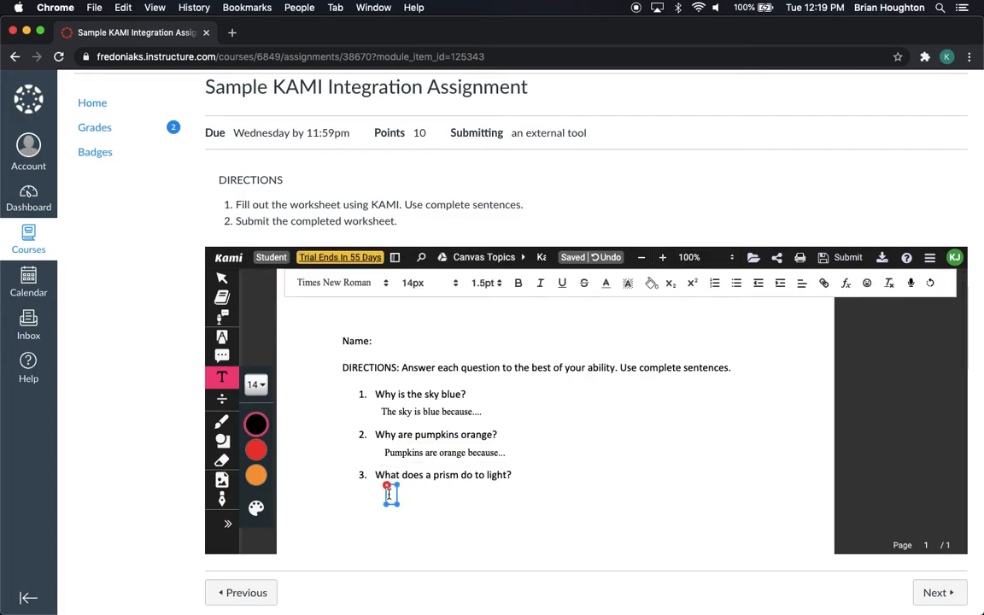
pyautogui.write('Prisms affect light by...')
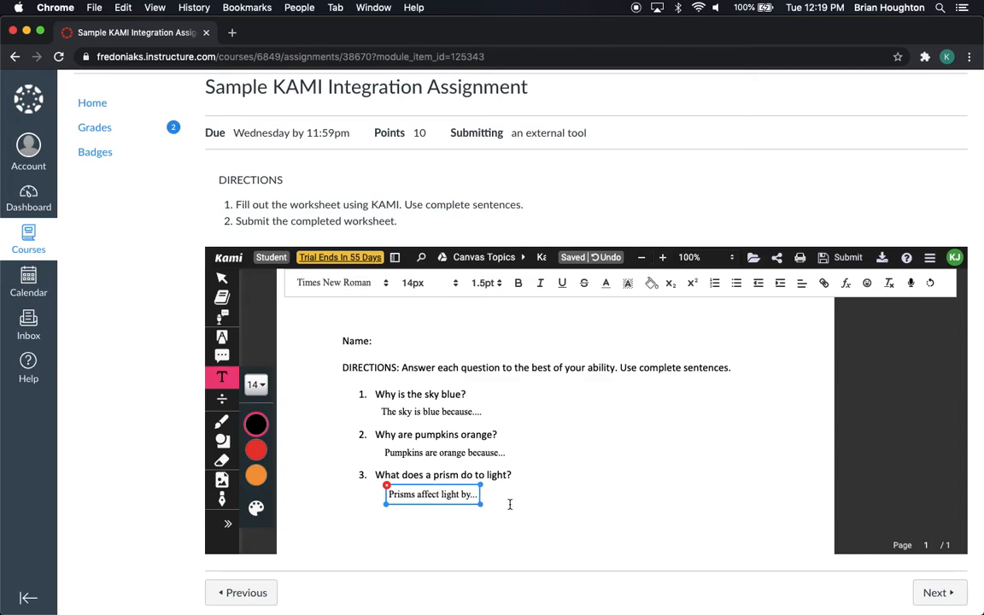
# - Draw a short black freehand scribble with the Drawing tool at thickness 1 in the blank area beside the answers
pyautogui.click(222, 423)
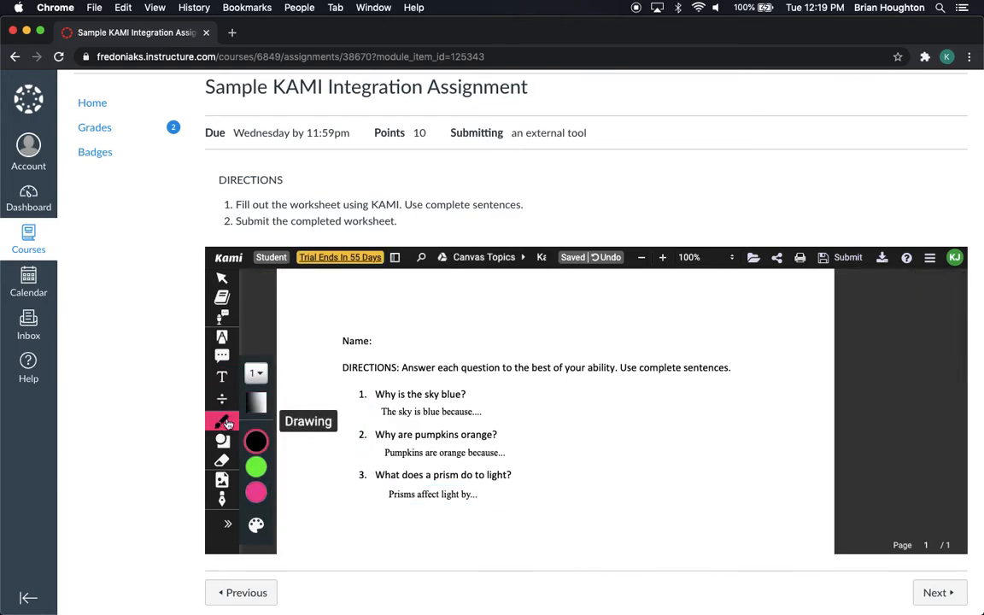
pyautogui.click(260, 379)
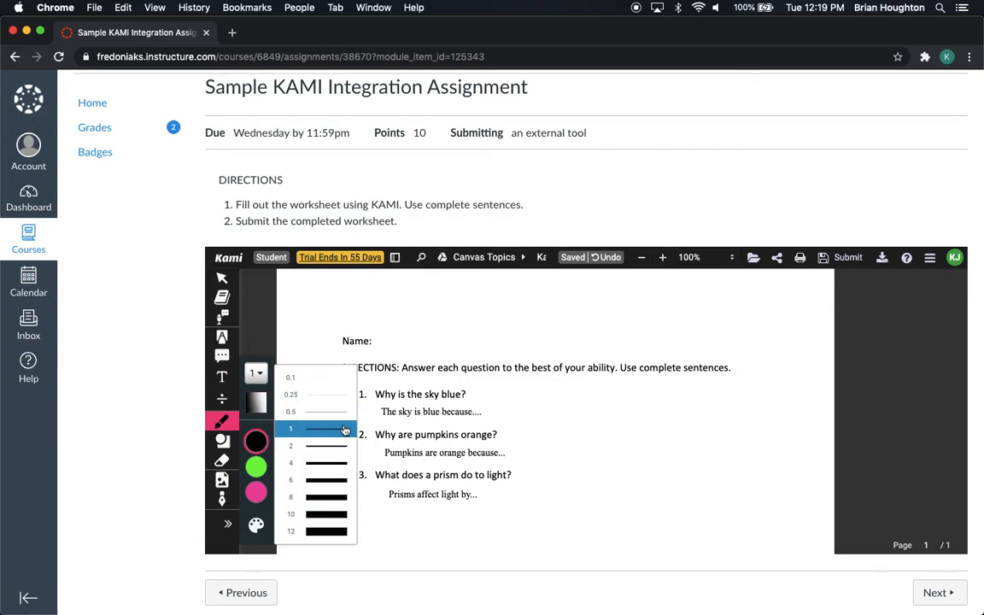
pyautogui.click(566, 407)
pyautogui.moveTo(566, 407)
pyautogui.mouseDown()
pyautogui.moveTo(597, 435)
pyautogui.moveTo(615, 417)
pyautogui.moveTo(634, 417)
pyautogui.mouseUp()
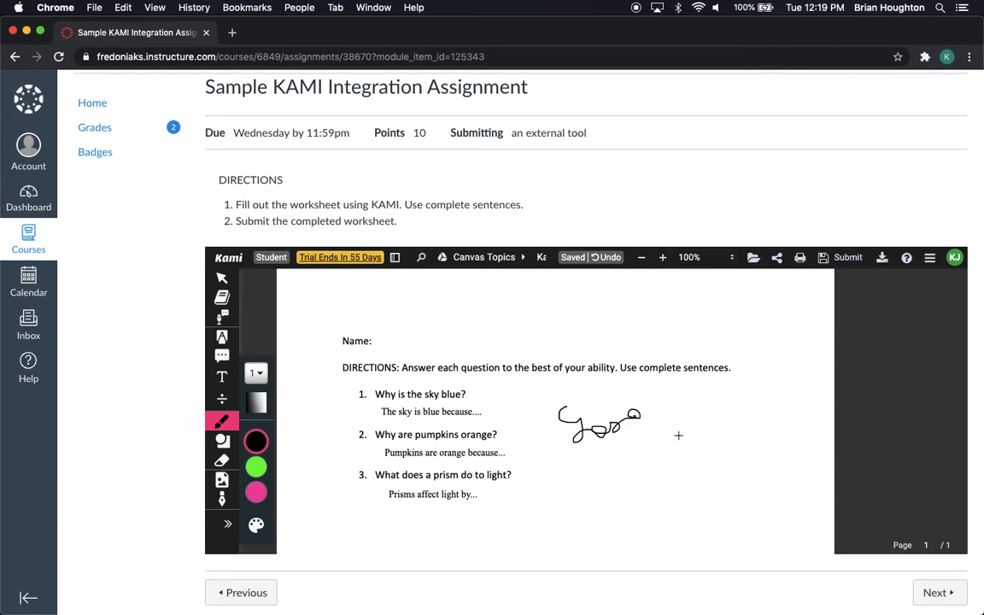
# - Submit the completed worksheet through Kami and close the submission details
pyautogui.scroll(-1, 702, 422)
pyautogui.scroll(-3, 702, 422)
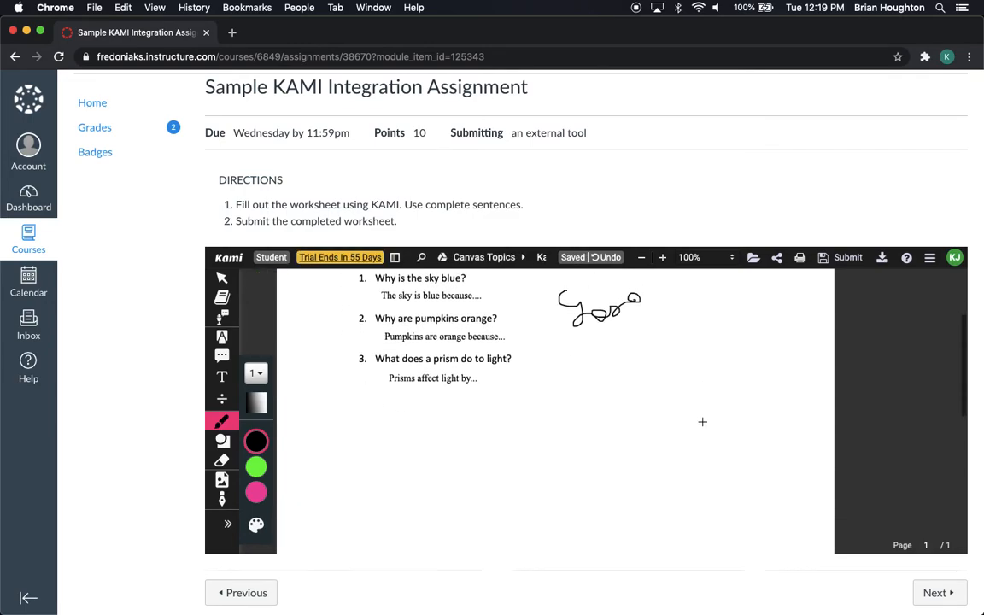
pyautogui.scroll(4, 657, 438)
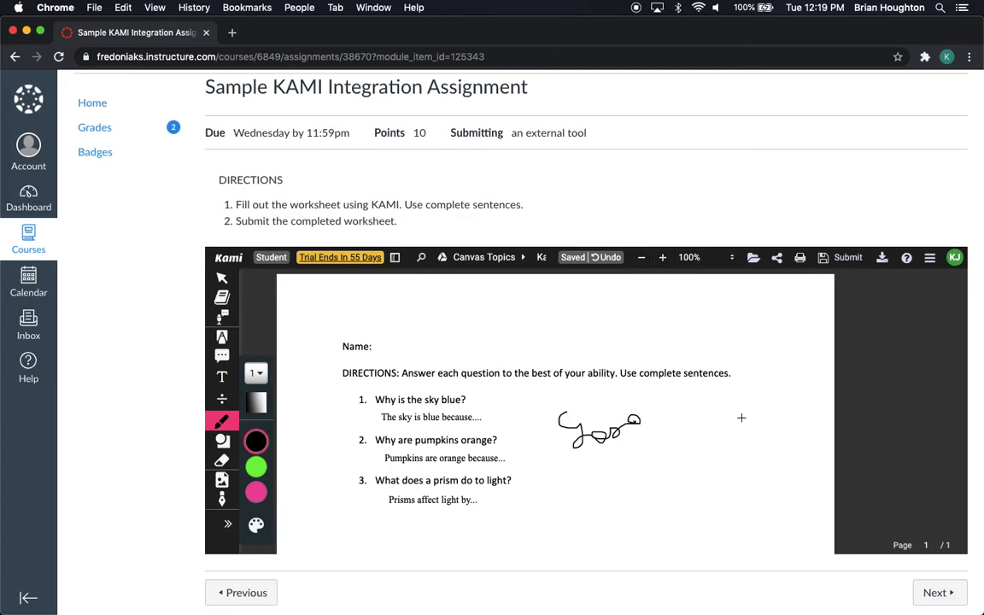
pyautogui.click(831, 263)
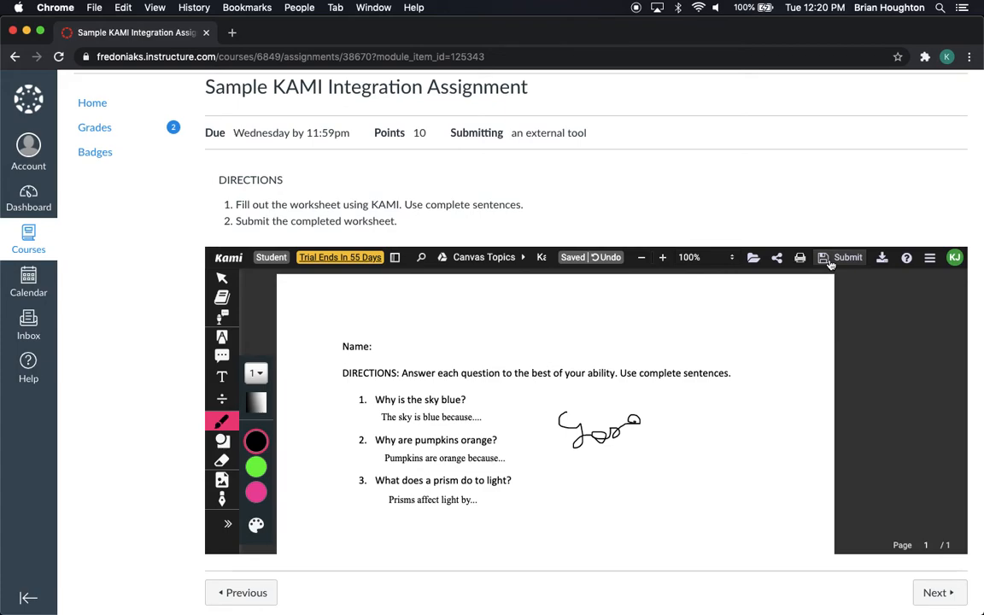
pyautogui.click(831, 263)
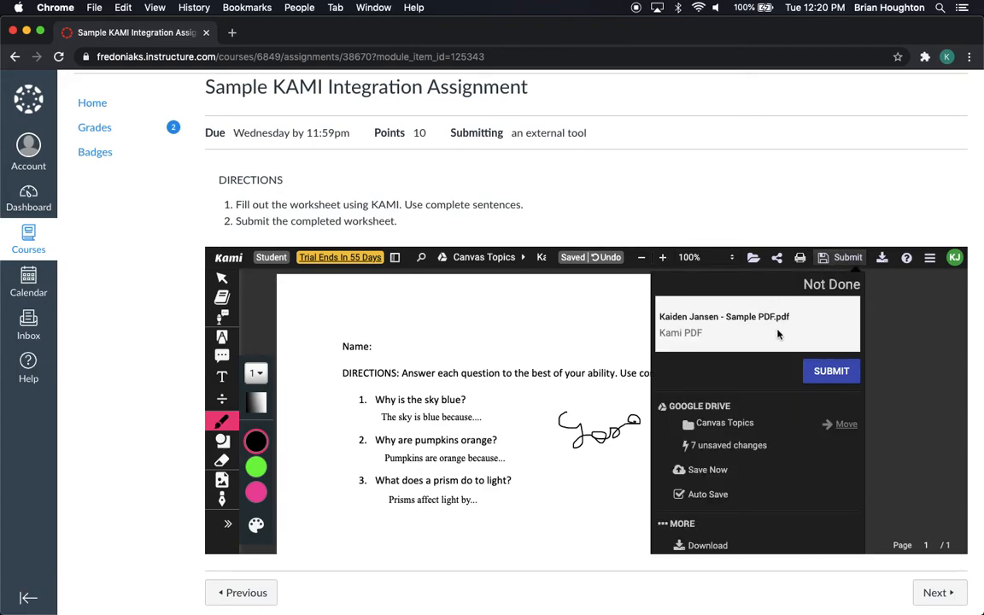
pyautogui.click(827, 371)
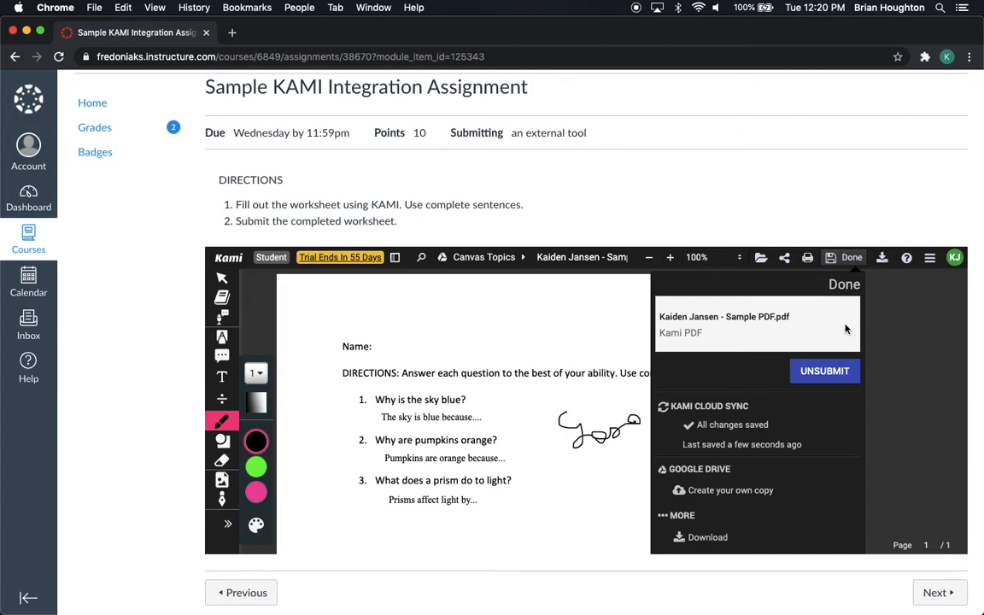
pyautogui.click(851, 258)
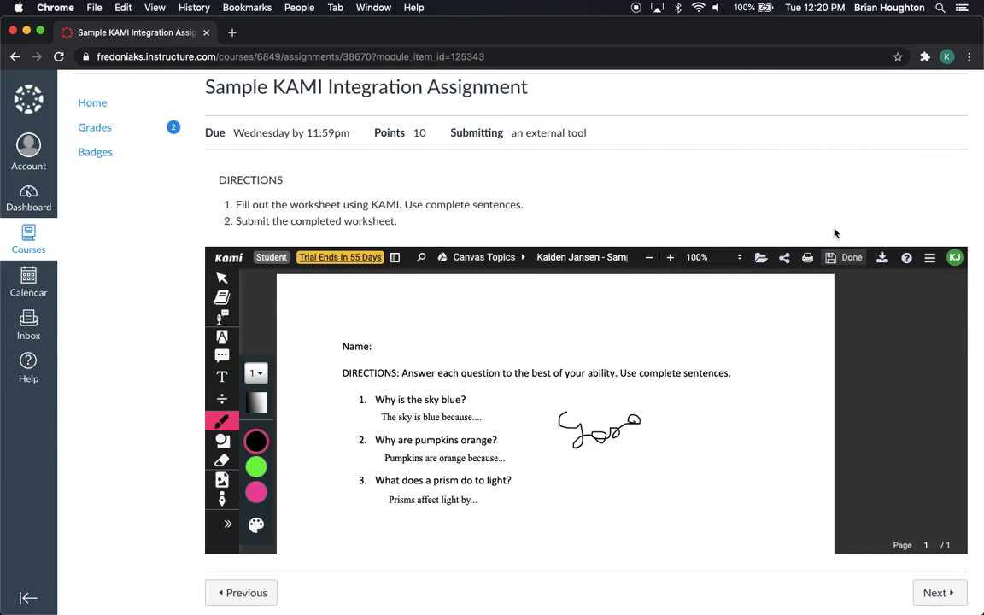
# - Switch to the teacher's view in Firefox, reload the assignment, and open the student's submission in SpeedGrader at the grade field
pyautogui.scroll(2, 834, 233)
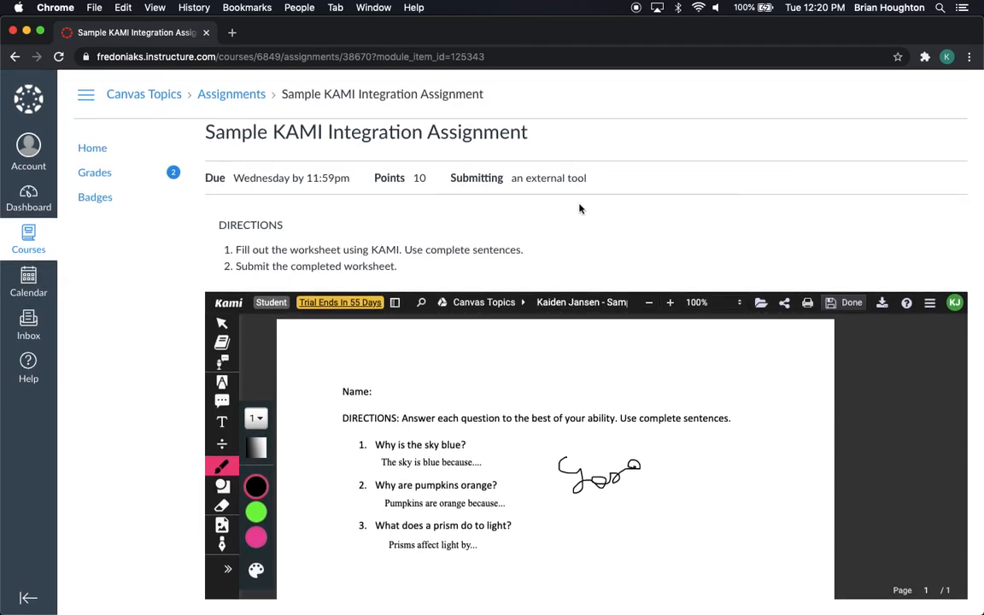
pyautogui.moveTo(9, 181)
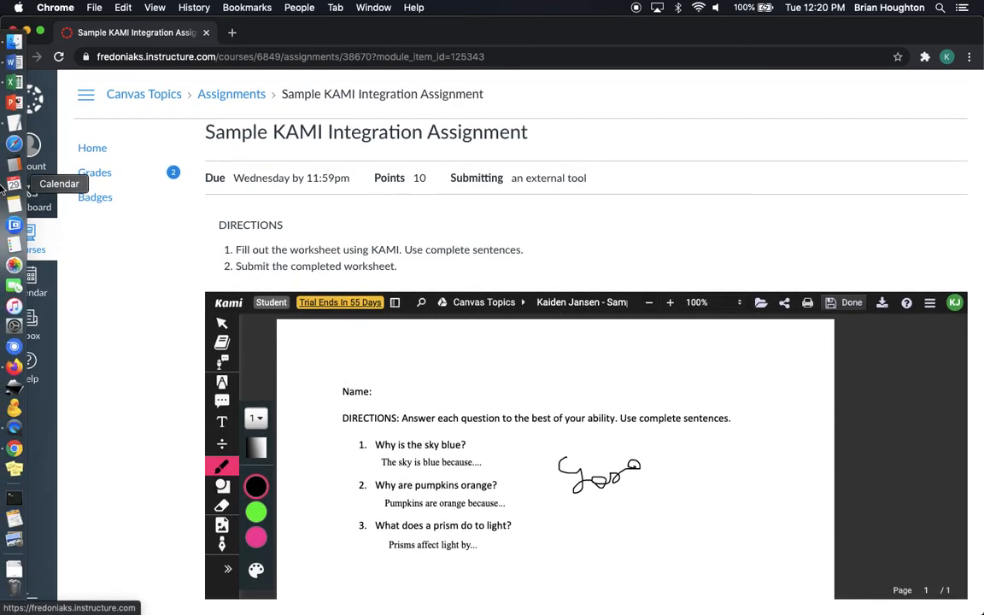
pyautogui.click(14, 368)
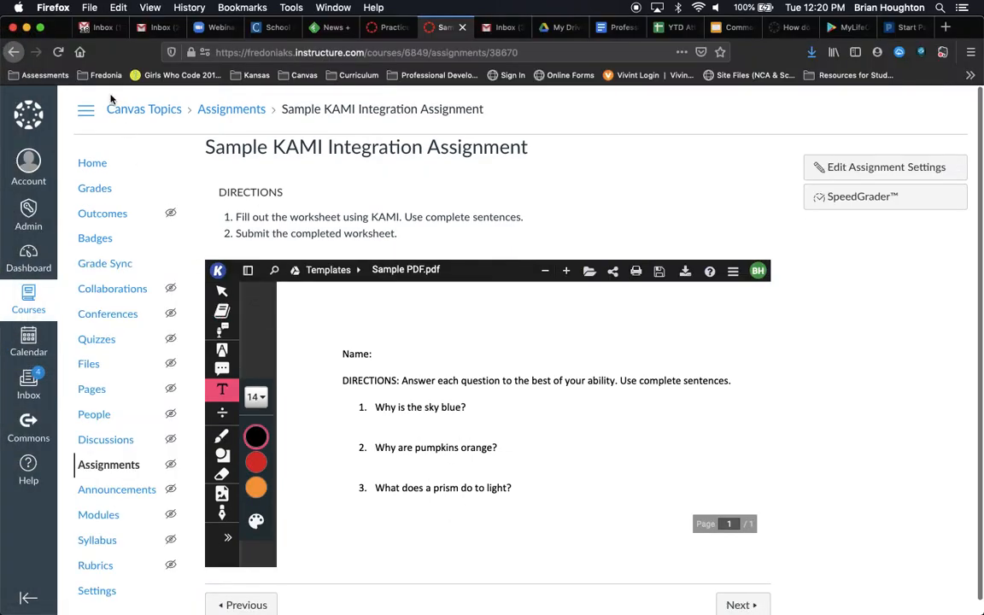
pyautogui.click(59, 53)
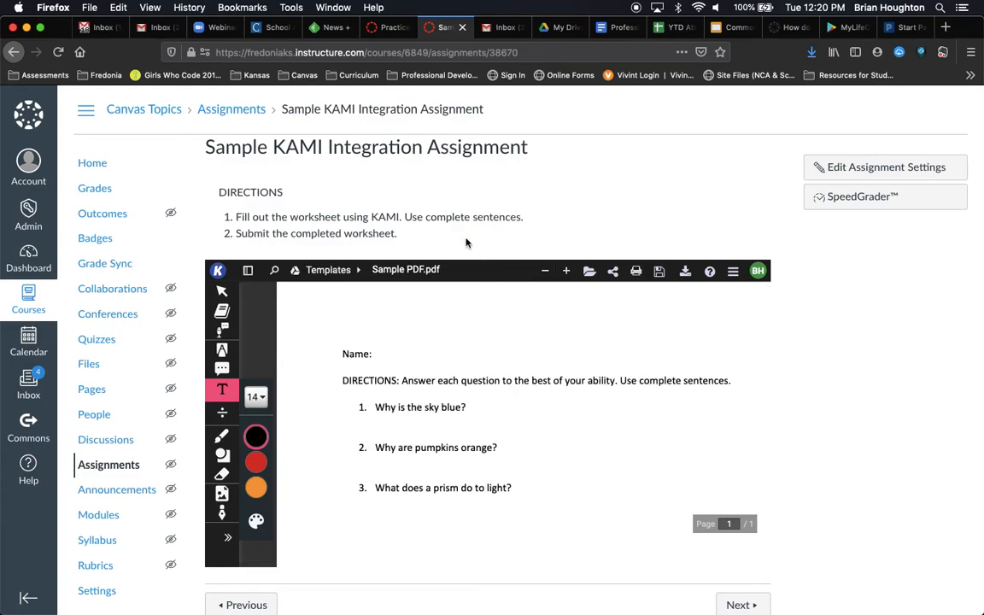
pyautogui.click(835, 199)
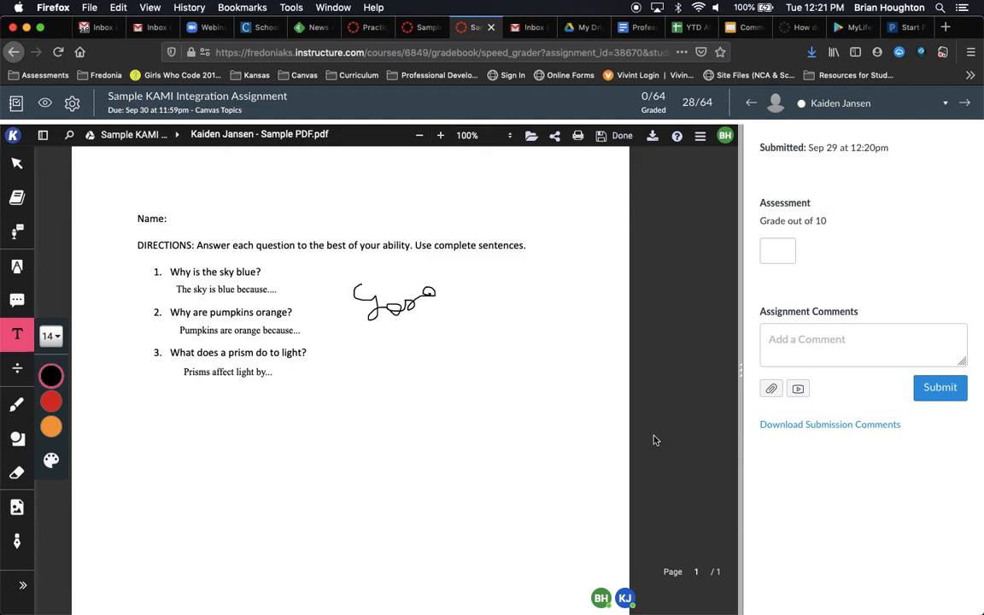
pyautogui.click(772, 246)
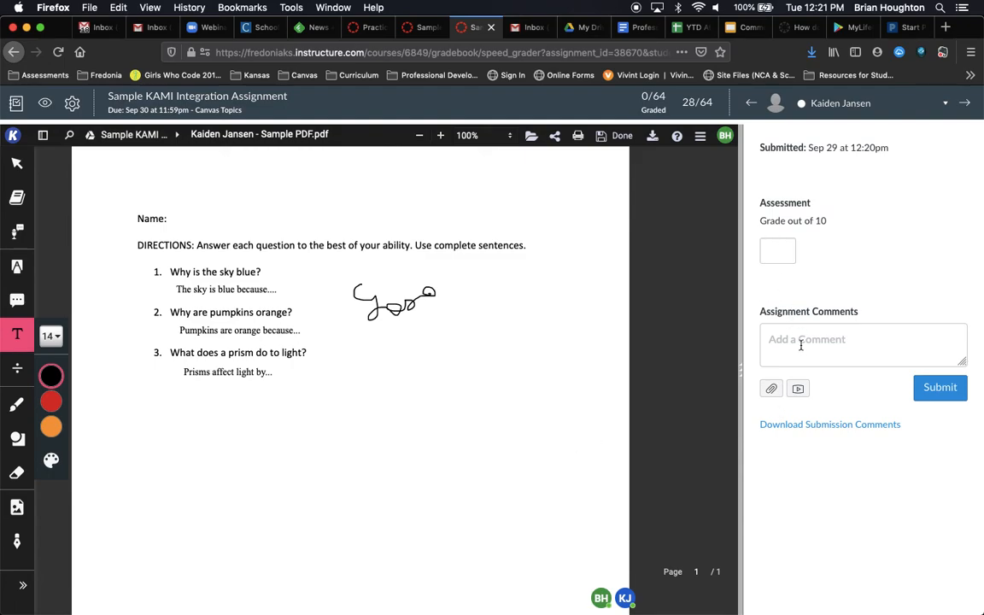